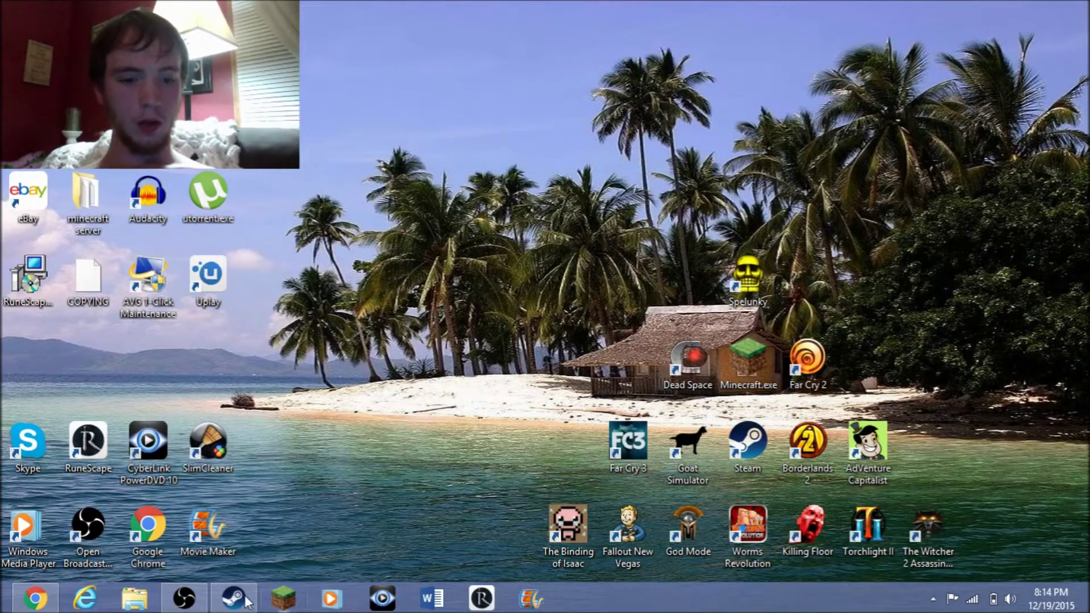
# Open ARK: Survival Evolved's installed folder (steamapps\common\ARK) via its Steam properties' Local Files.
pyautogui.click(233, 604)
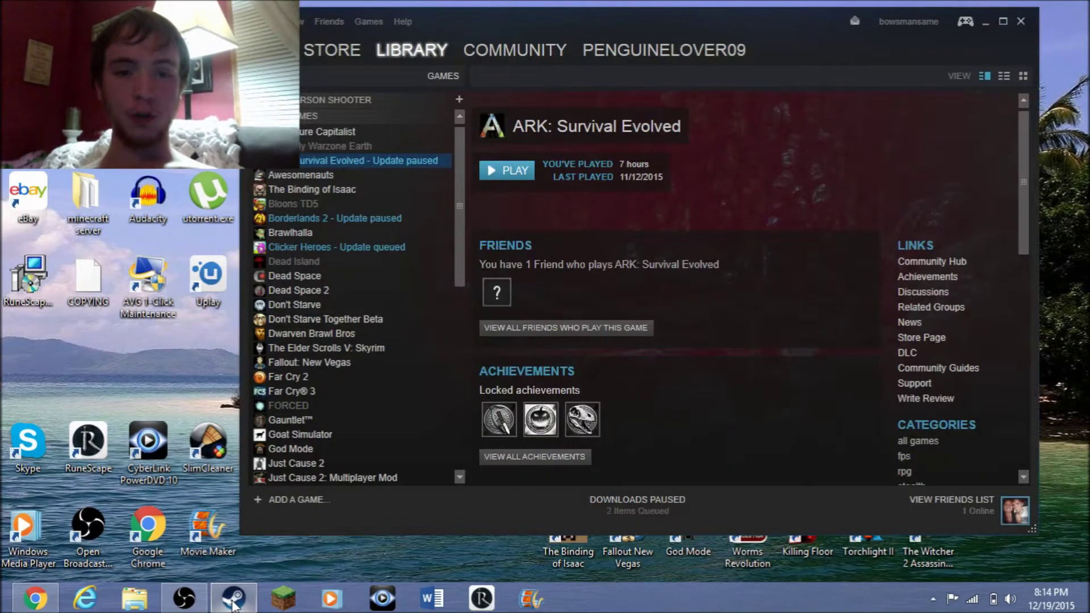
pyautogui.rightClick(307, 164)
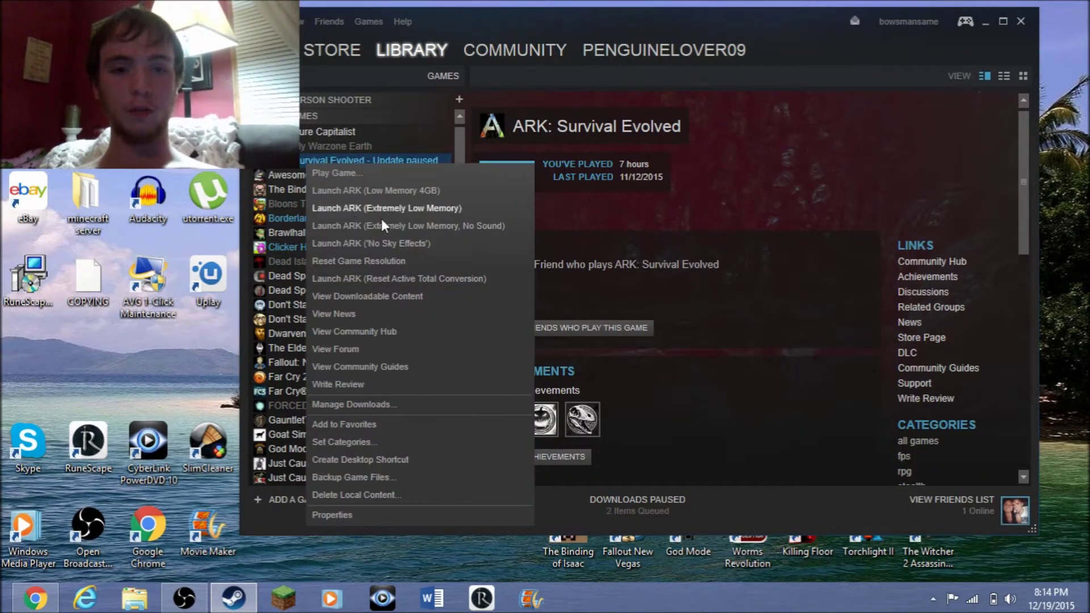
pyautogui.click(366, 509)
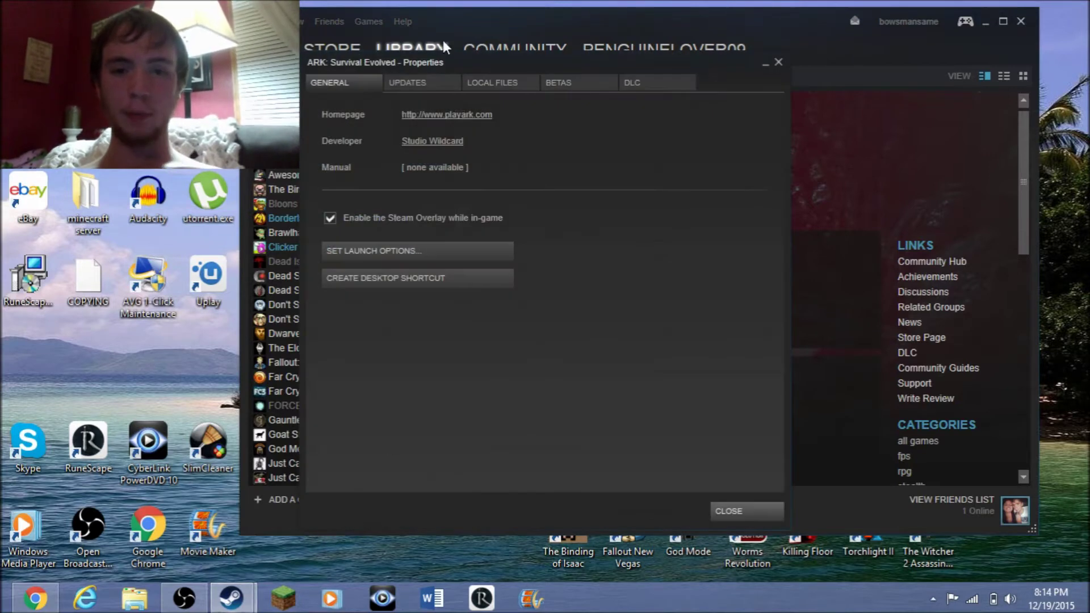
pyautogui.click(498, 84)
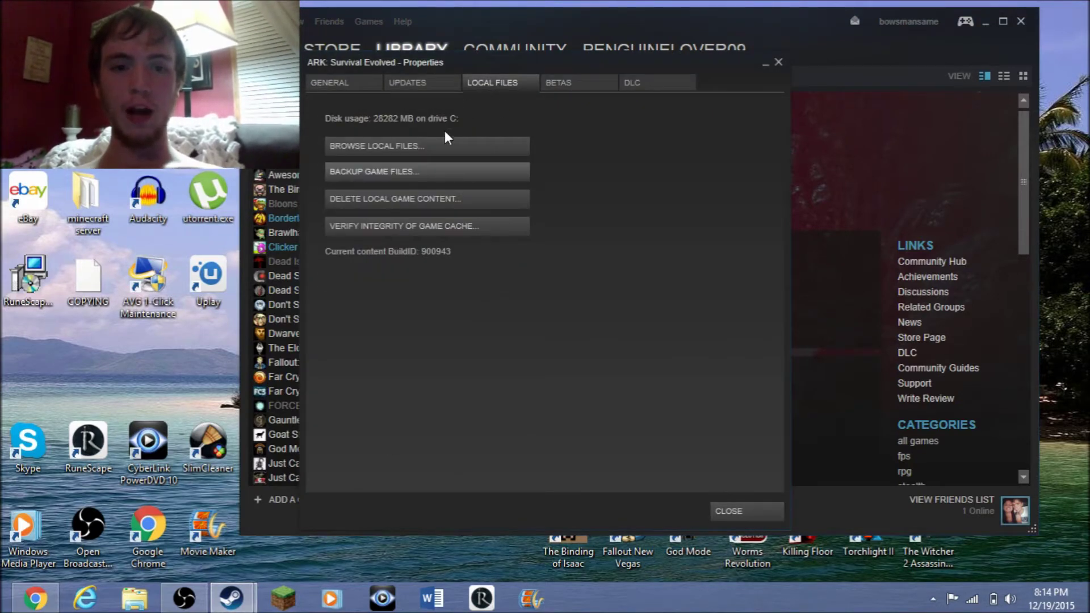
pyautogui.click(437, 145)
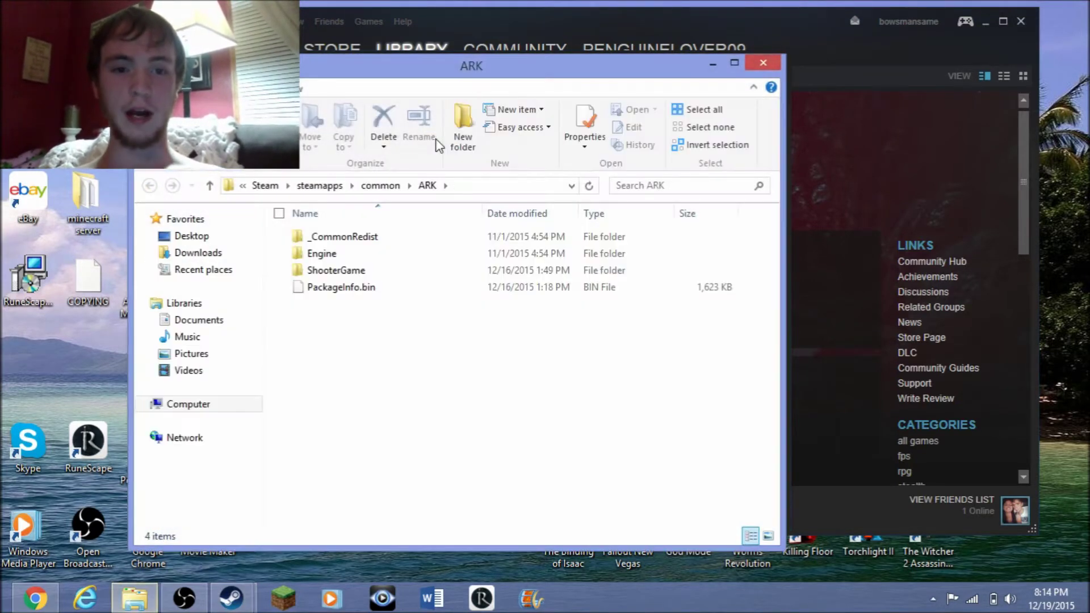
# Go into ShooterGame\Saved\SavedArksLocal and create a new folder there.
pyautogui.doubleClick(352, 270)
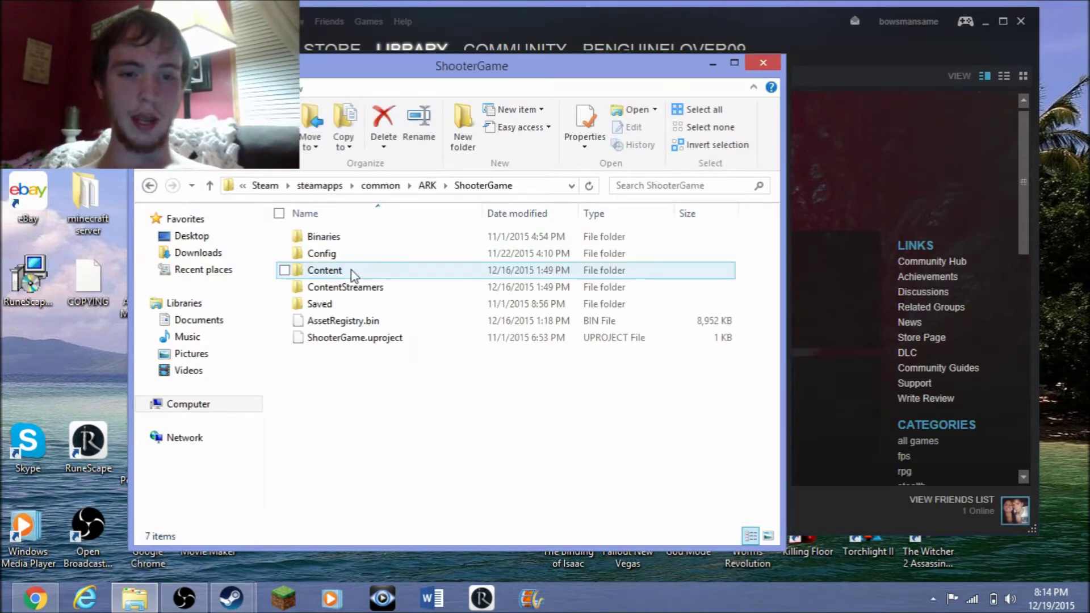
pyautogui.doubleClick(352, 304)
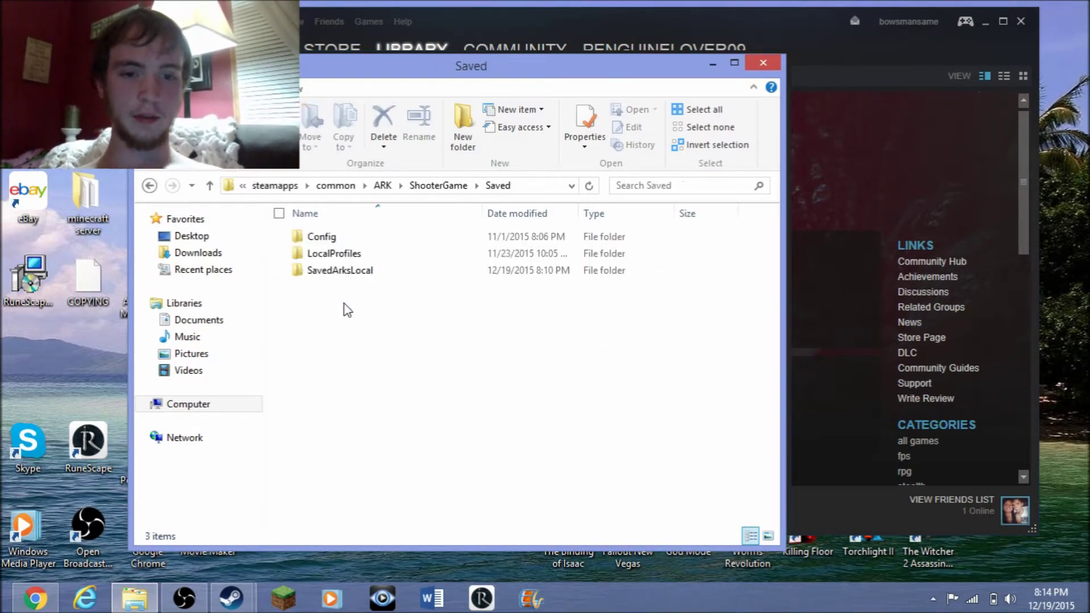
pyautogui.doubleClick(362, 275)
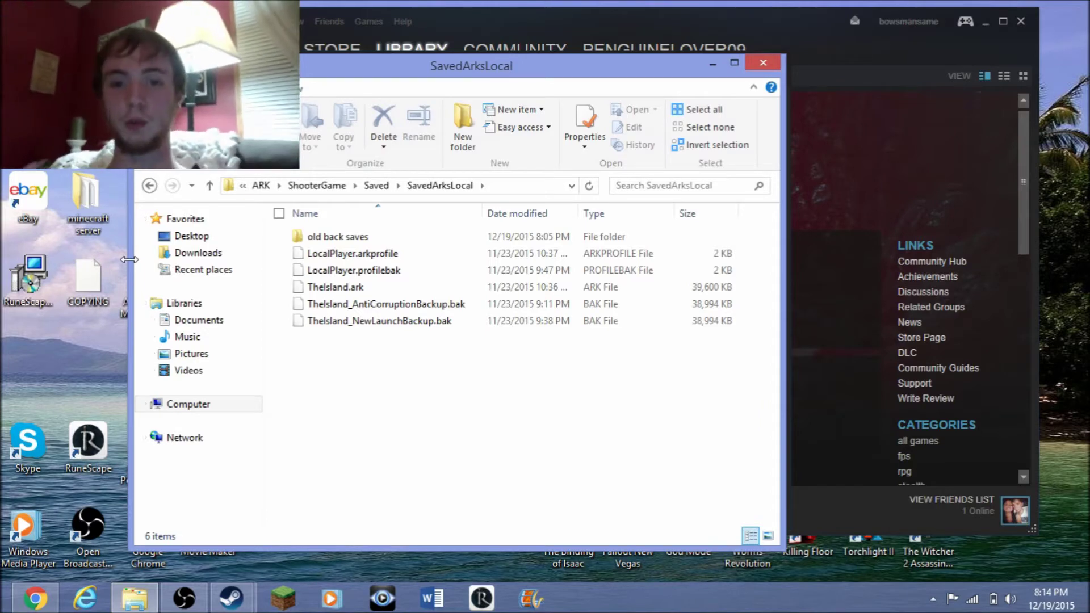
pyautogui.click(460, 139)
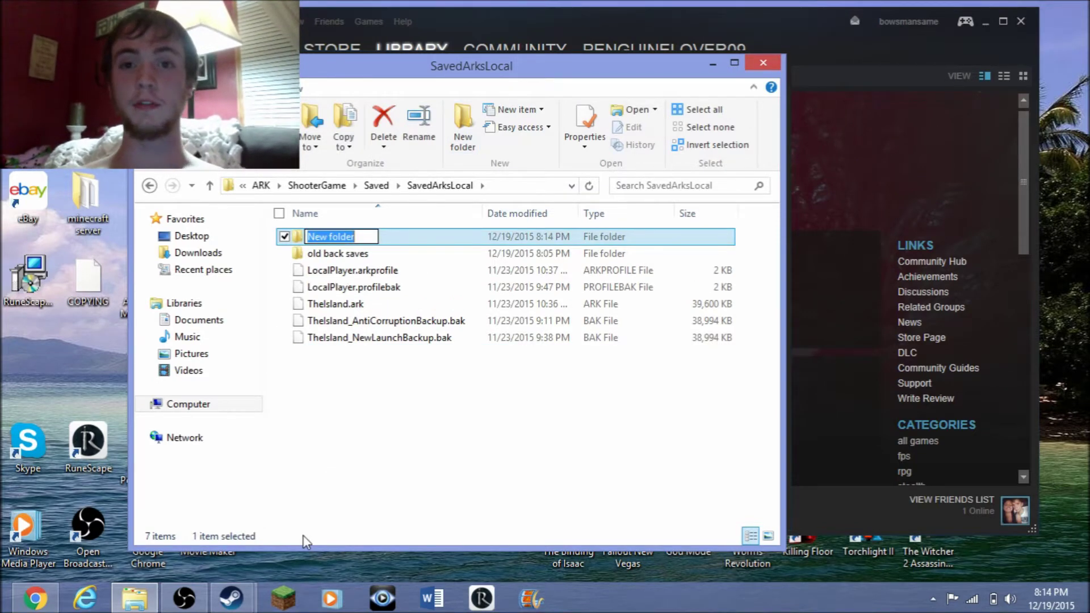
# Name the new folder 'back up saves'.
pyautogui.write('back up saves')
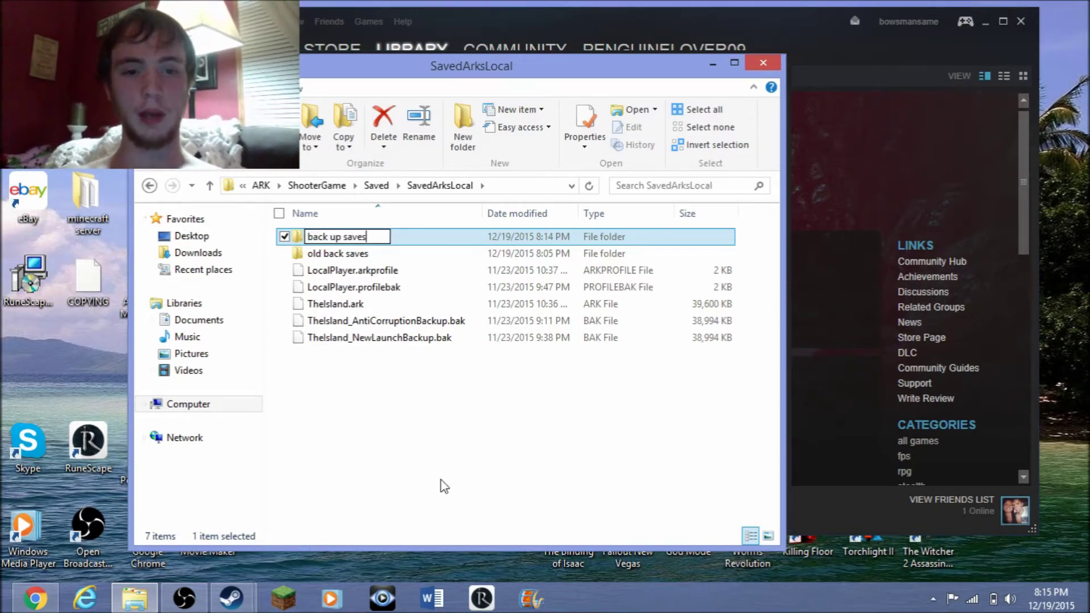
pyautogui.click(408, 457)
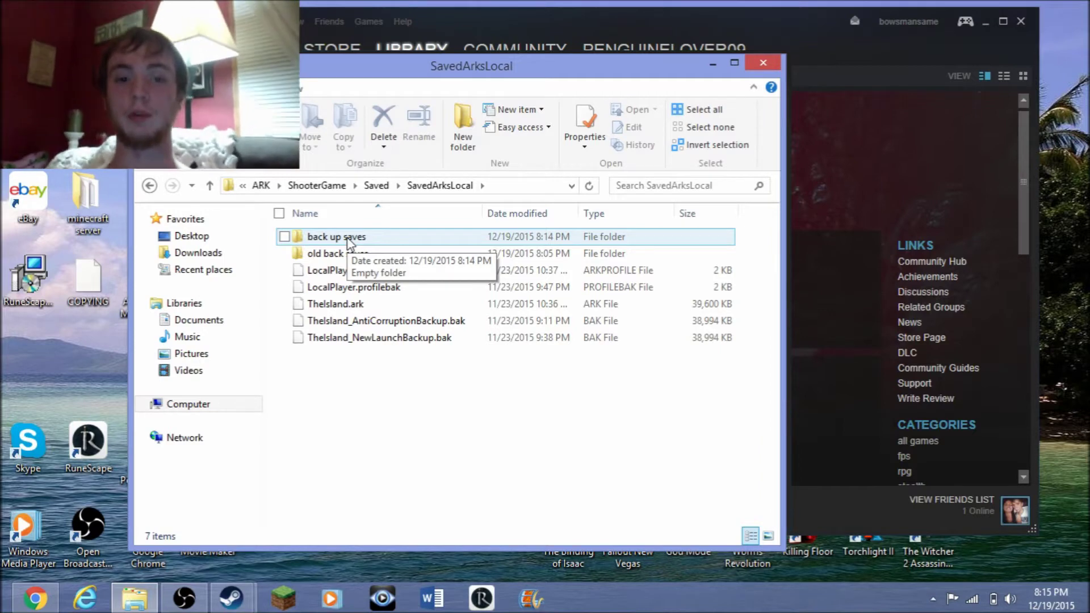
# Move the LocalPlayer.arkprofile and LocalPlayer.profilebak files into 'back up saves'.
pyautogui.click(336, 237)
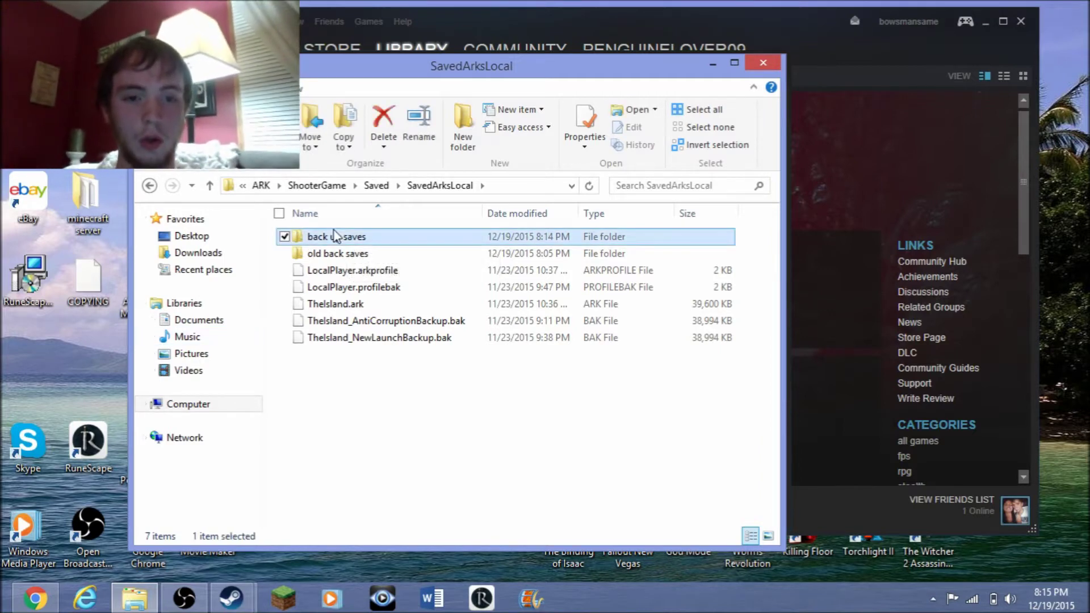
pyautogui.doubleClick(336, 236)
pyautogui.click(159, 185)
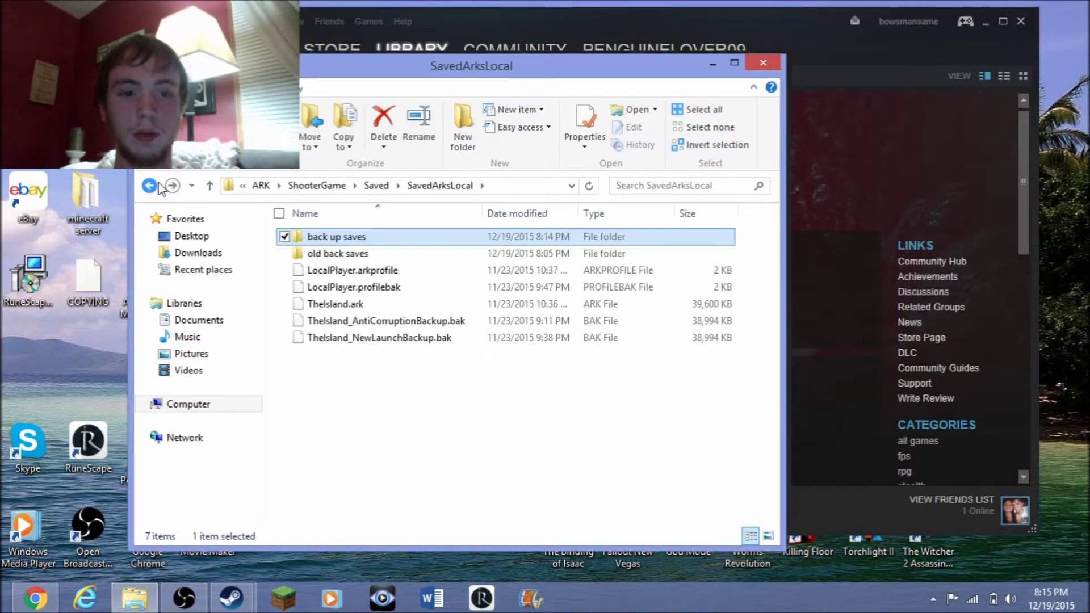
pyautogui.moveTo(391, 276); pyautogui.dragTo(384, 240)
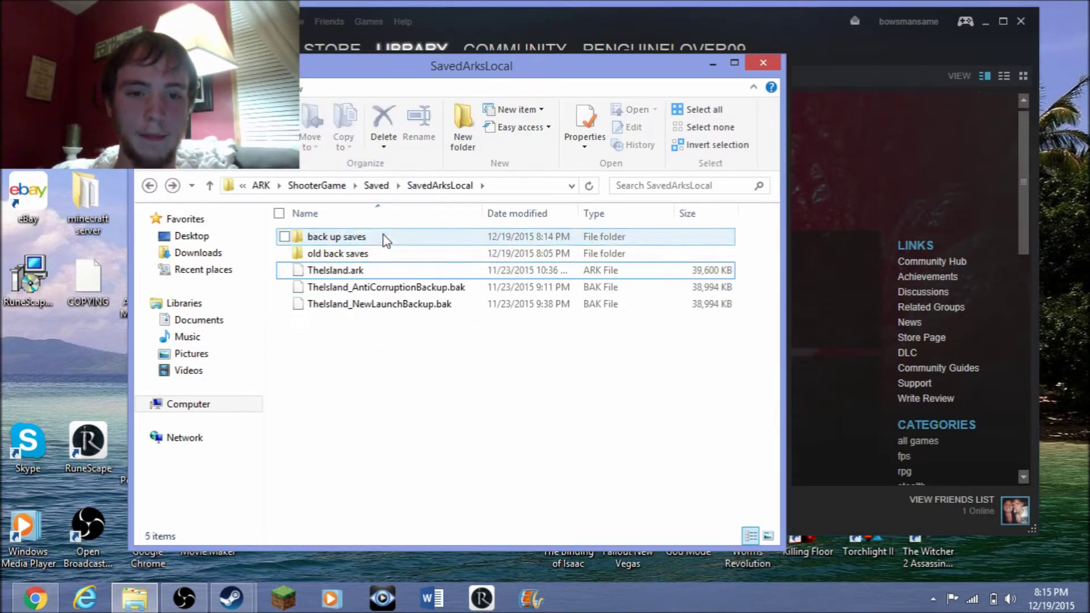
# Move TheIsland.ark into 'back up saves' and open that folder.
pyautogui.keyDown('shift'); pyautogui.click(363, 271); pyautogui.keyUp('shift')
pyautogui.click(363, 271)
pyautogui.click(361, 271)
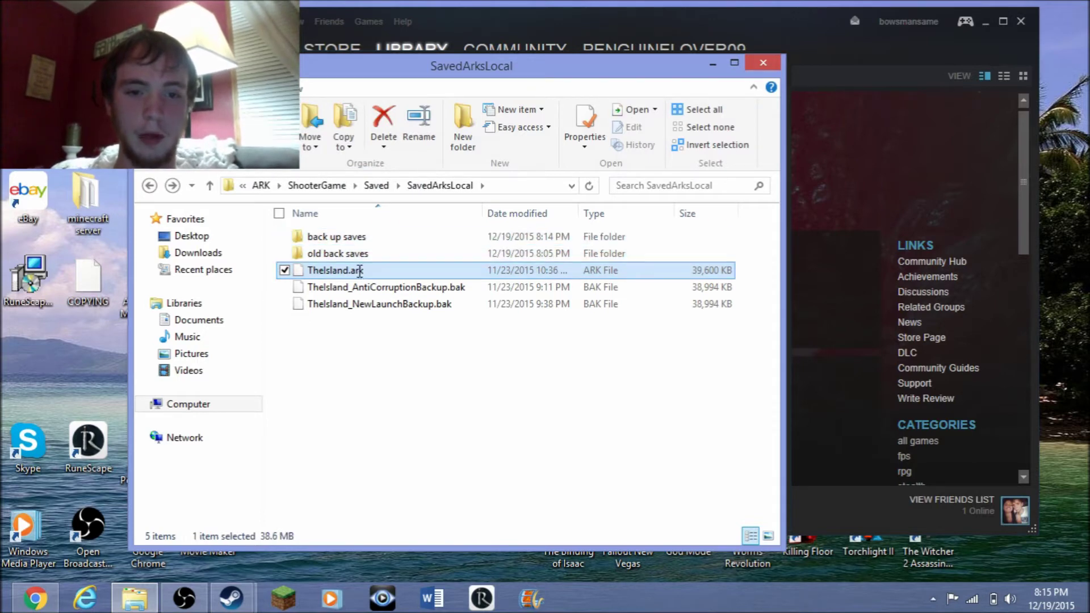
pyautogui.click(335, 355)
pyautogui.moveTo(331, 272); pyautogui.dragTo(358, 240)
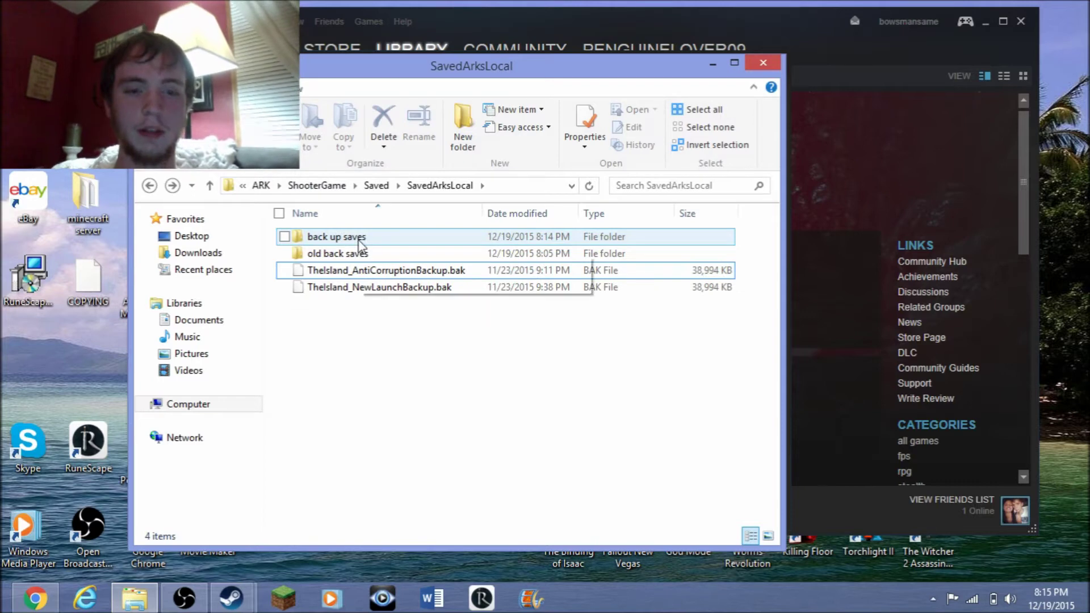
pyautogui.doubleClick(356, 237)
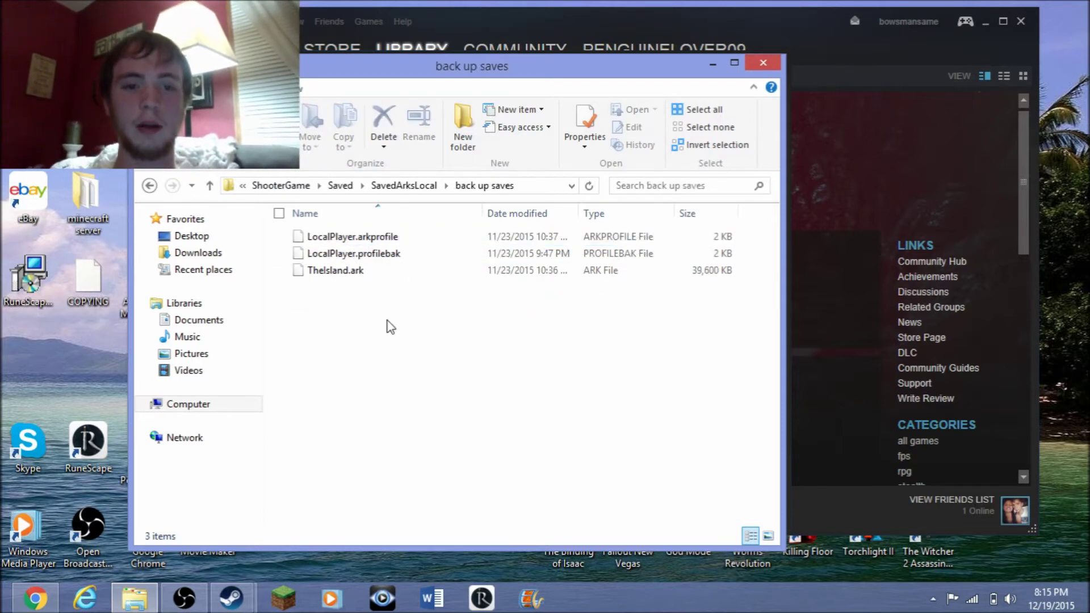
# Start copying LocalPlayer.arkprofile to a chosen location, with SavedArksLocal as the destination.
pyautogui.click(373, 236)
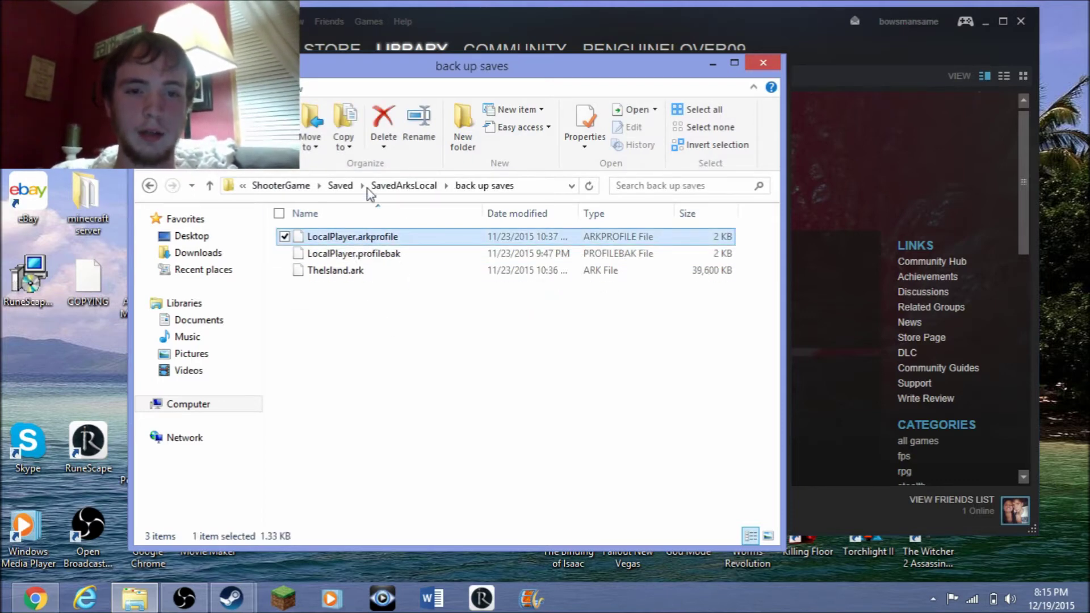
pyautogui.click(353, 149)
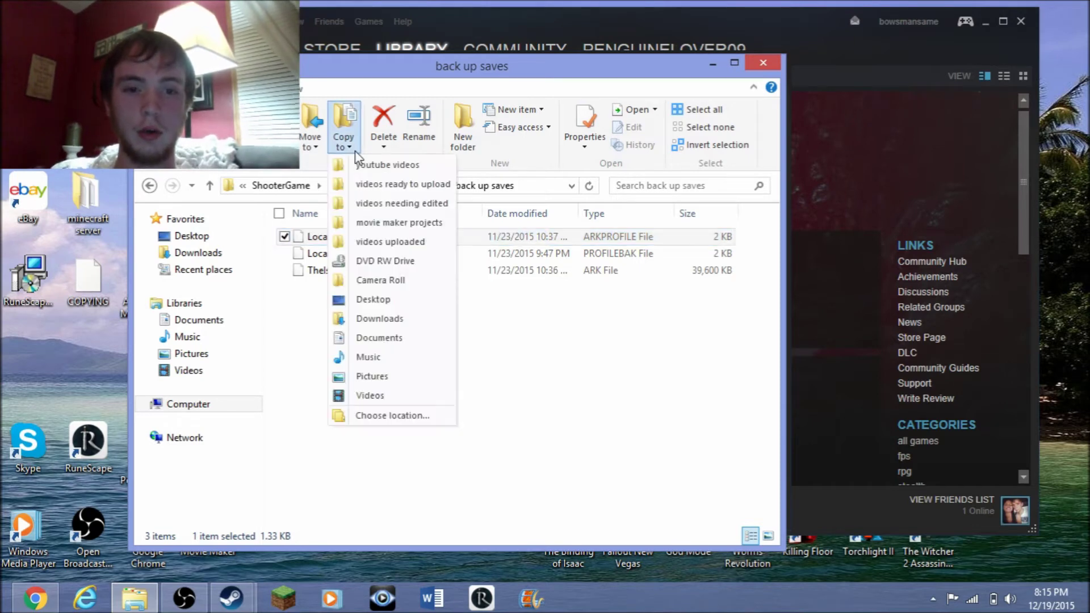
pyautogui.click(522, 419)
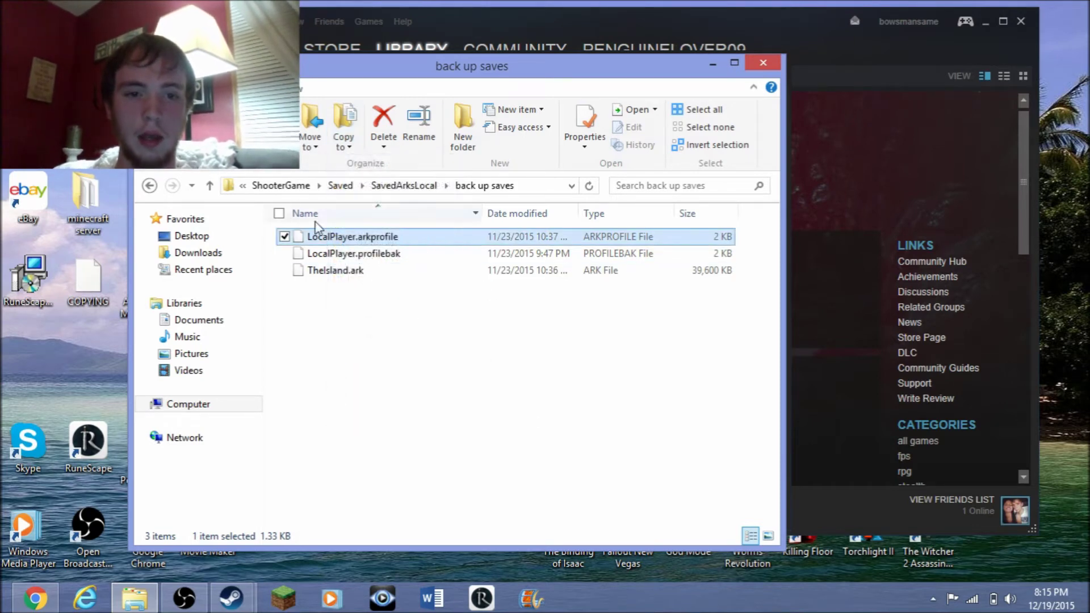
pyautogui.click(243, 187)
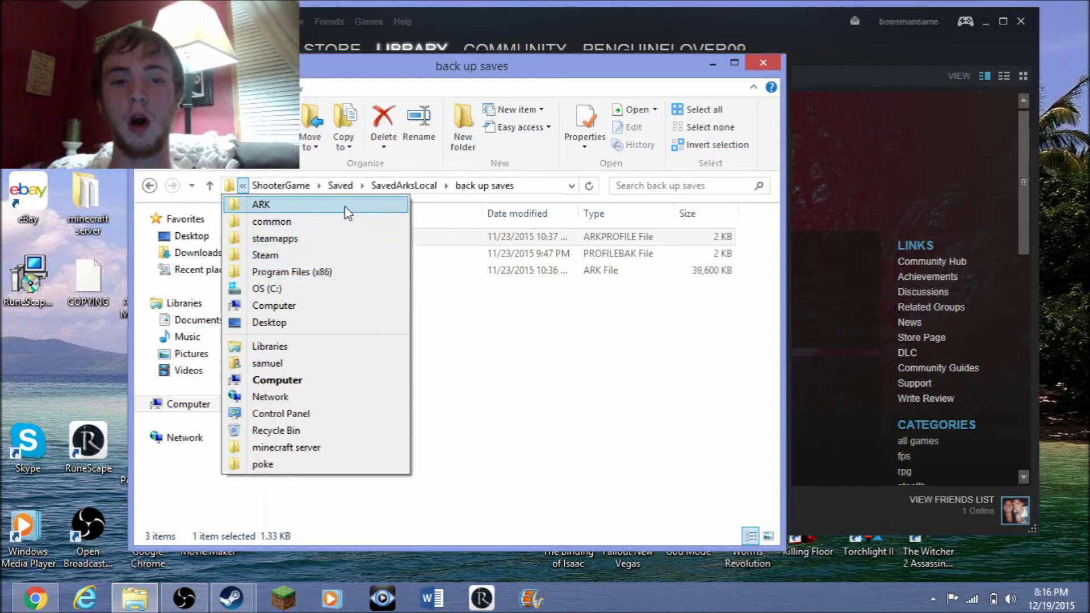
pyautogui.press('Escape')
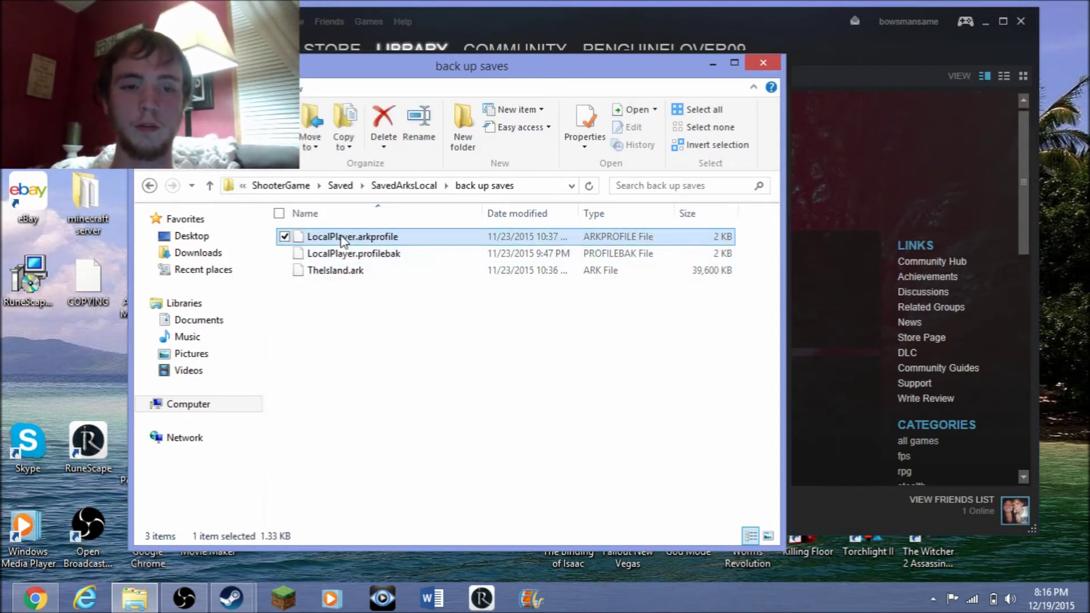
pyautogui.click(342, 143)
pyautogui.click(397, 417)
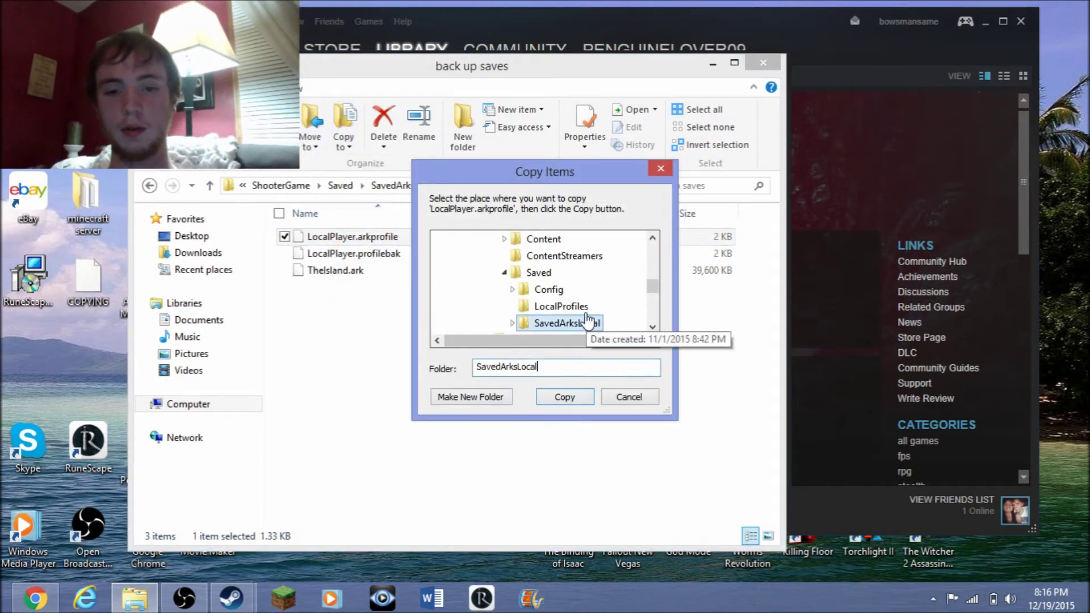
# Scroll the Copy Items folder tree to locate SavedArksLocal.
pyautogui.moveTo(651, 288); pyautogui.dragTo(650, 223)
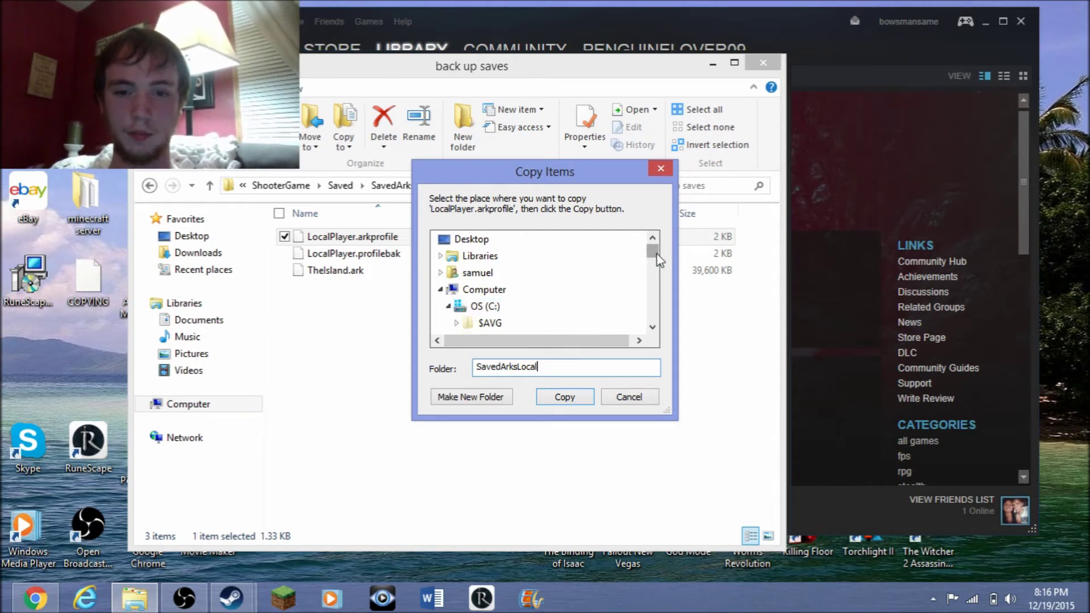
pyautogui.moveTo(656, 255); pyautogui.dragTo(655, 259)
pyautogui.scroll(1, 629, 292)
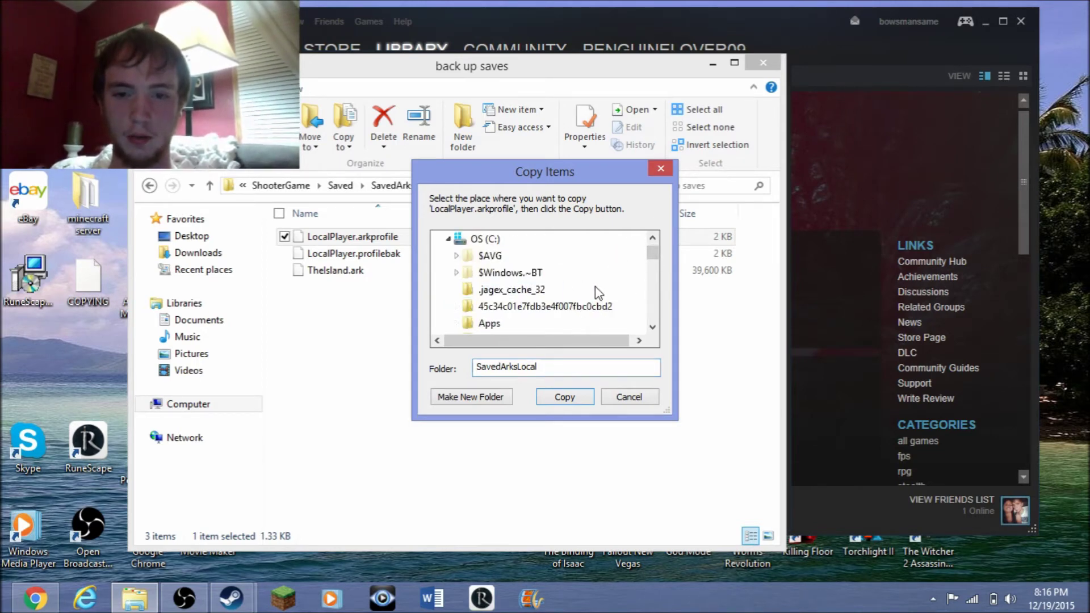
pyautogui.scroll(-4, 511, 291)
pyautogui.scroll(1, 514, 295)
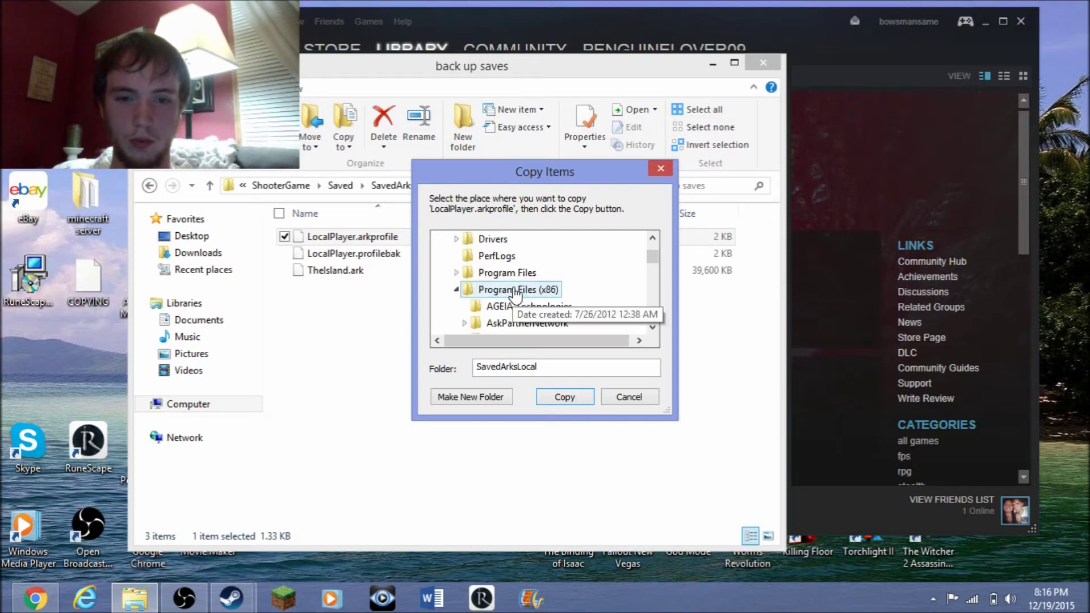
pyautogui.scroll(-7, 550, 292)
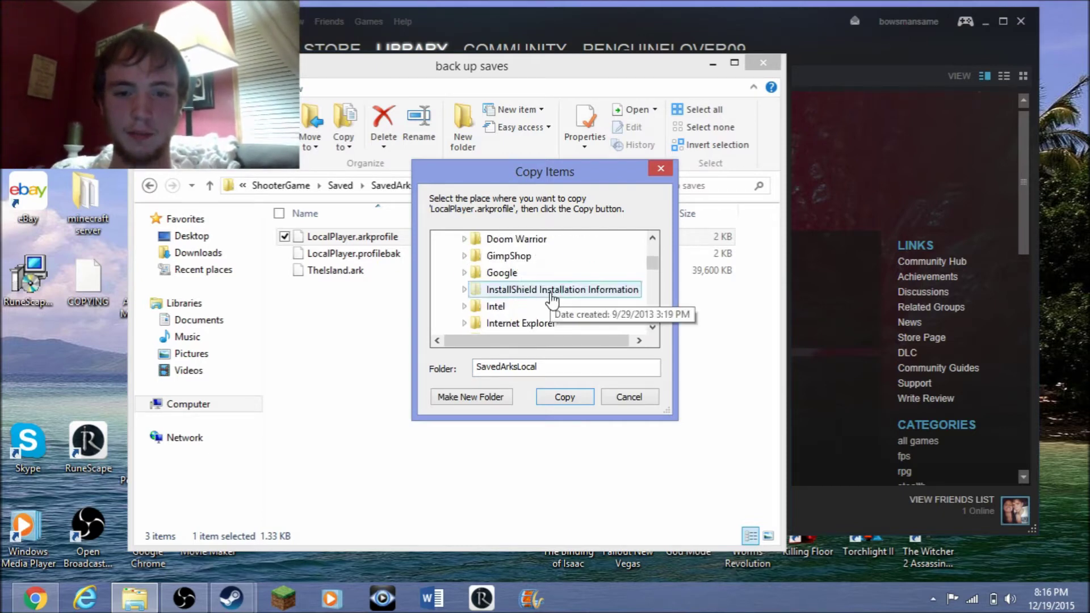
pyautogui.scroll(-8, 549, 292)
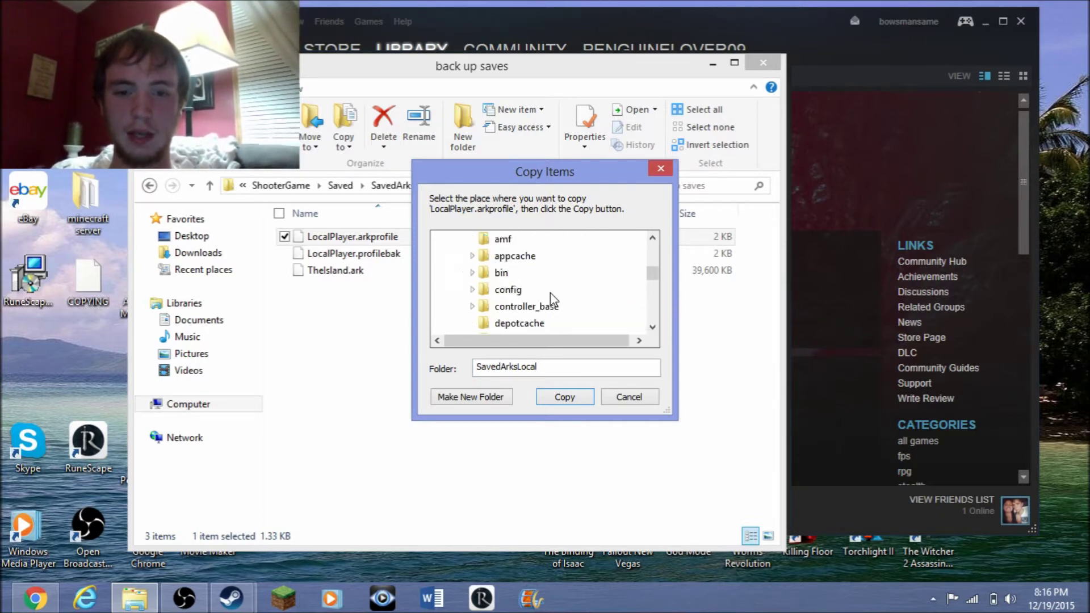
pyautogui.scroll(-8, 545, 292)
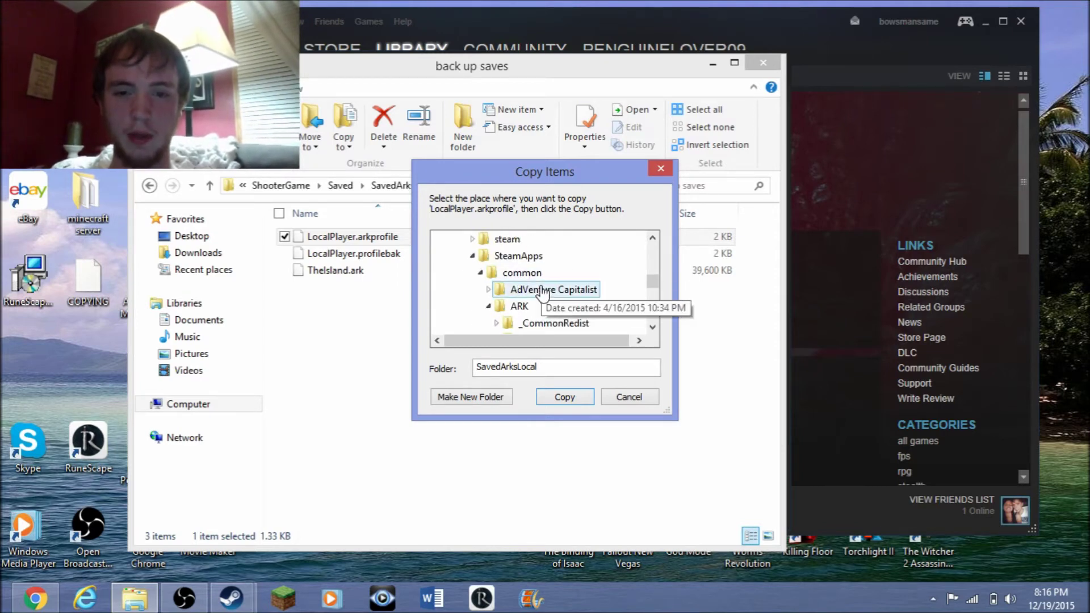
pyautogui.scroll(-1, 538, 318)
pyautogui.scroll(-2, 538, 318)
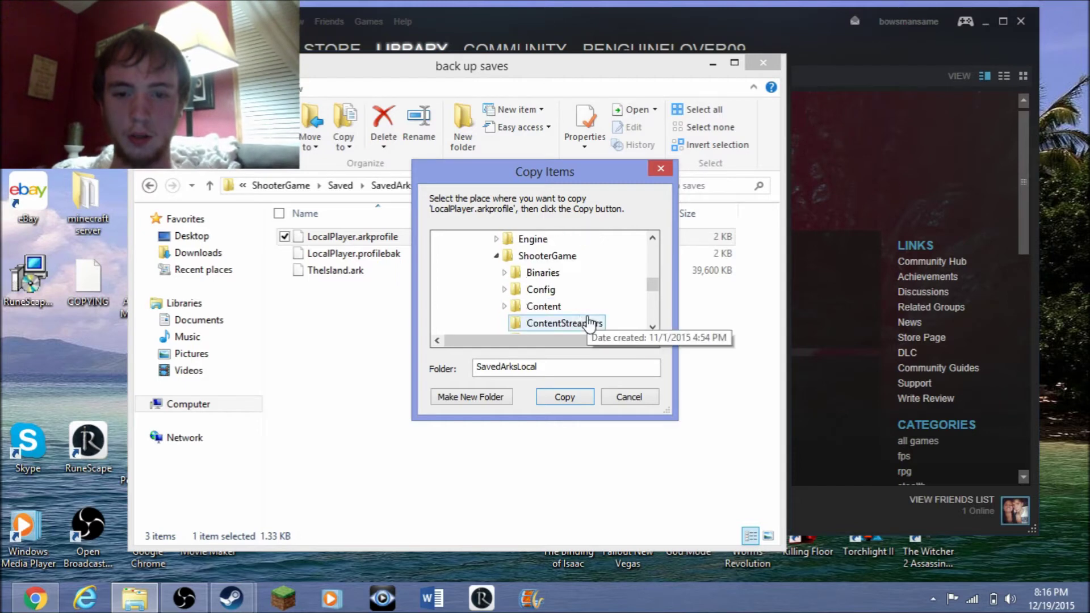
pyautogui.scroll(-1, 575, 267)
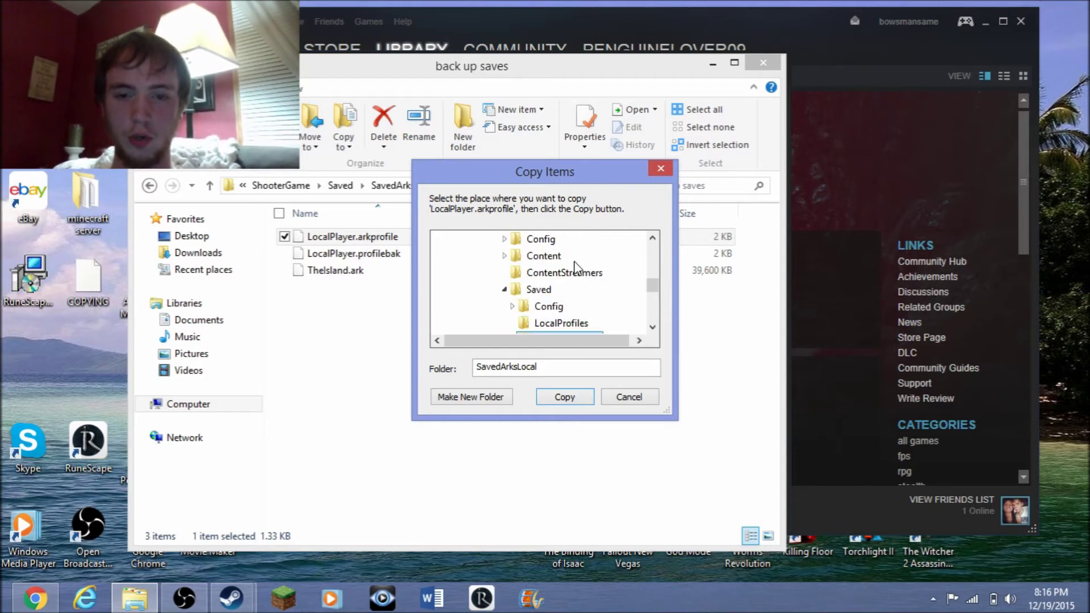
pyautogui.scroll(-1, 575, 292)
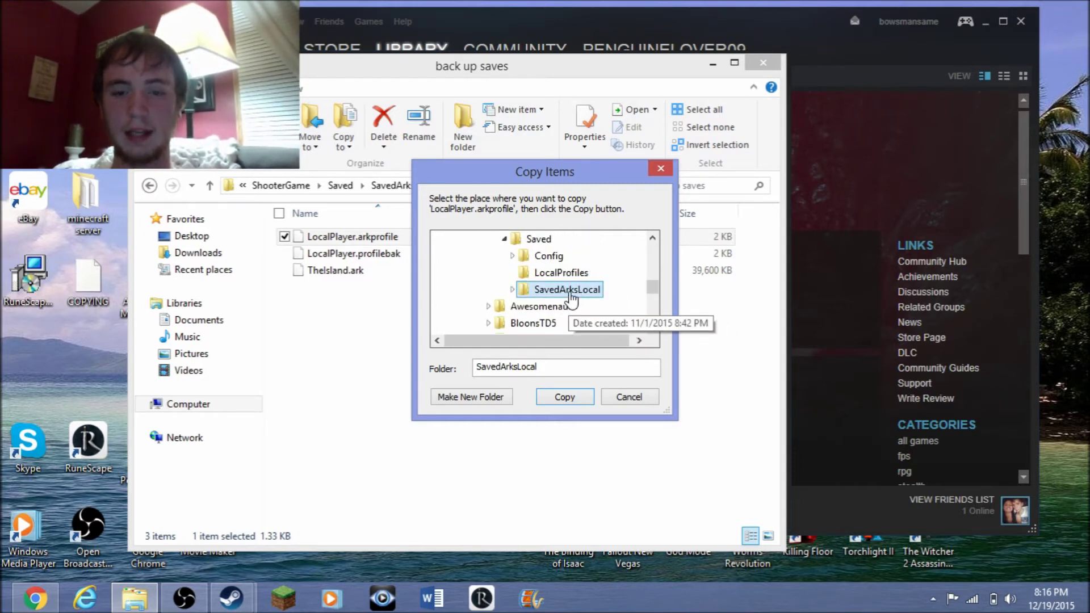
# Expand SavedArksLocal and copy LocalPlayer.arkprofile into it.
pyautogui.doubleClick(570, 290)
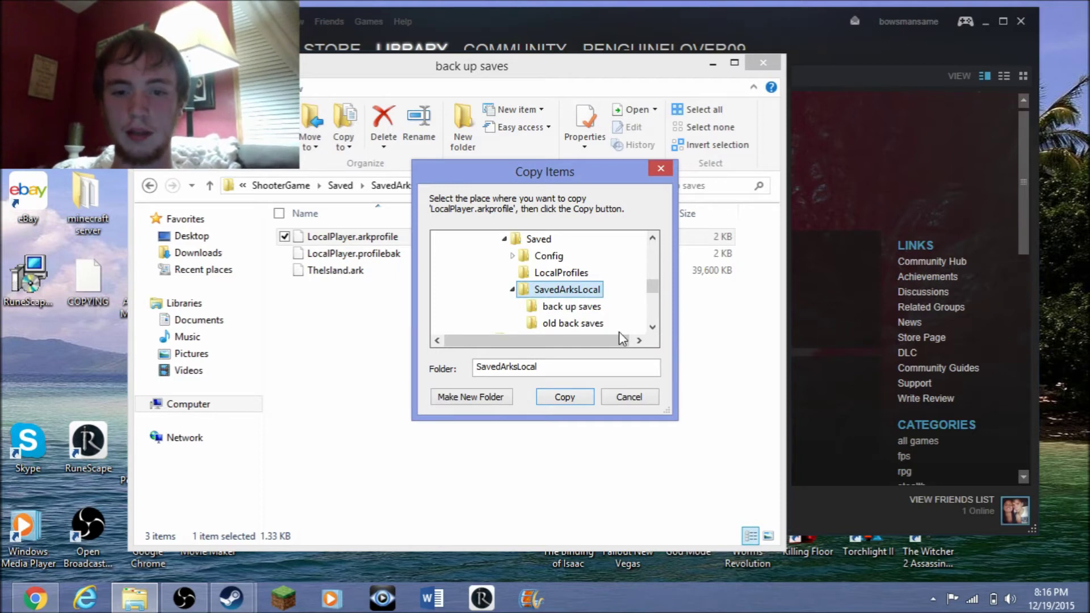
pyautogui.scroll(-1, 553, 318)
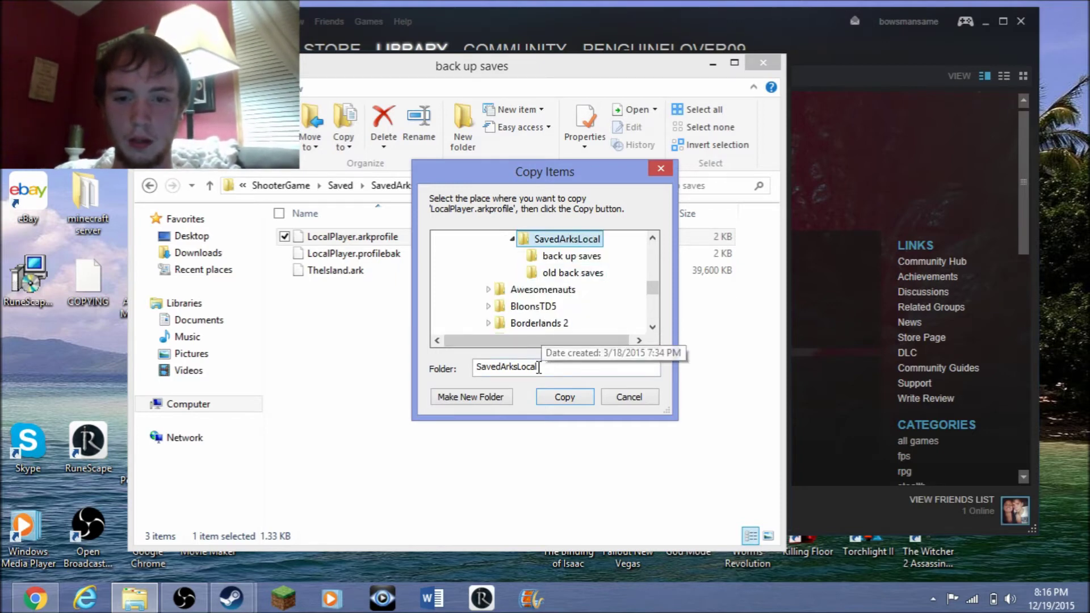
pyautogui.click(562, 396)
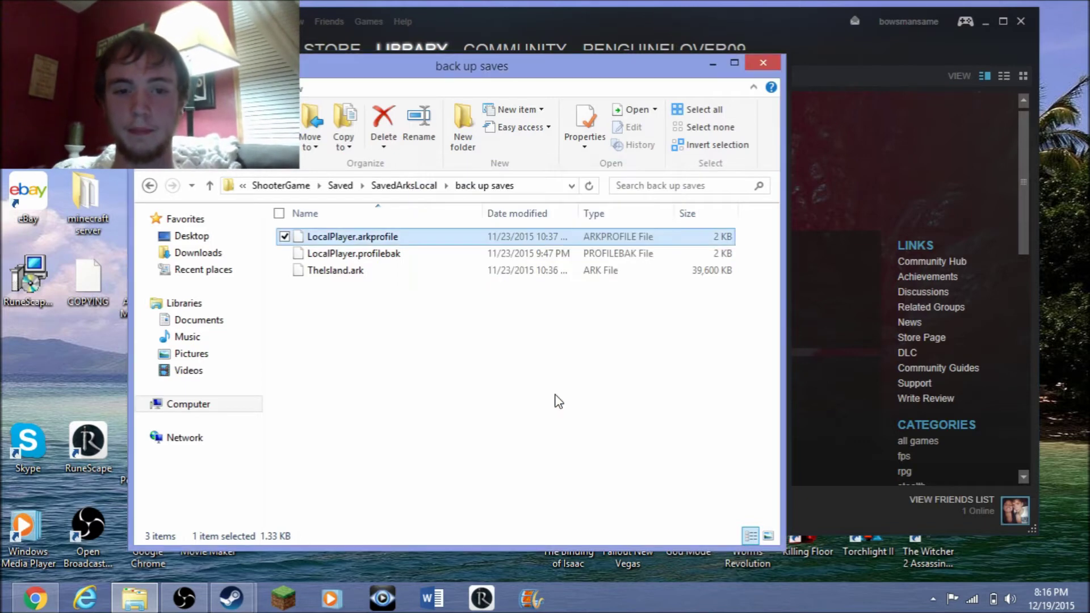
# Copy LocalPlayer.profilebak into SavedArksLocal.
pyautogui.click(377, 255)
pyautogui.click(344, 142)
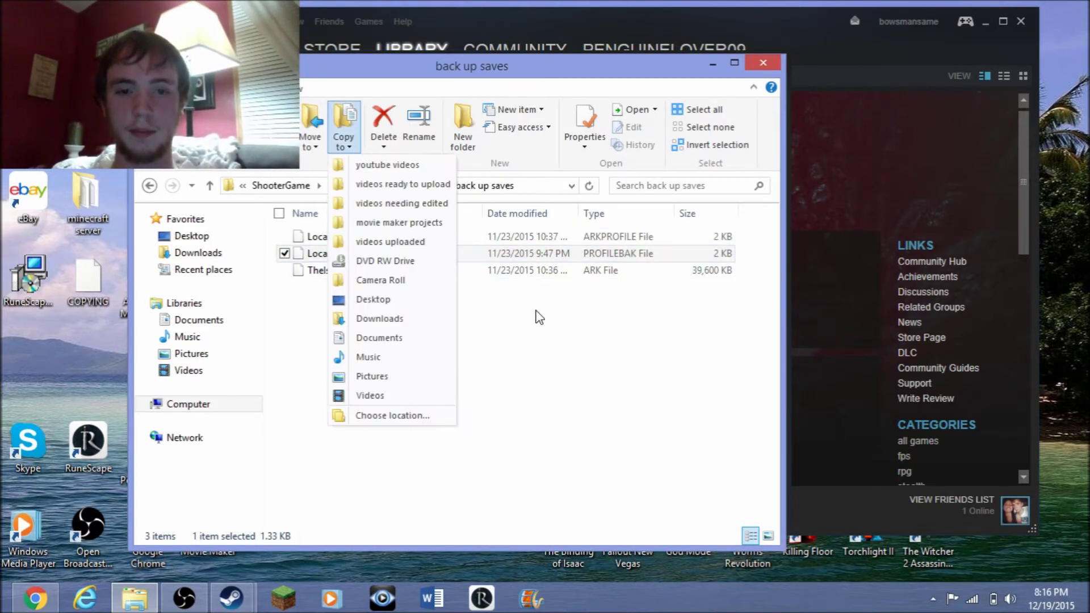
pyautogui.click(392, 415)
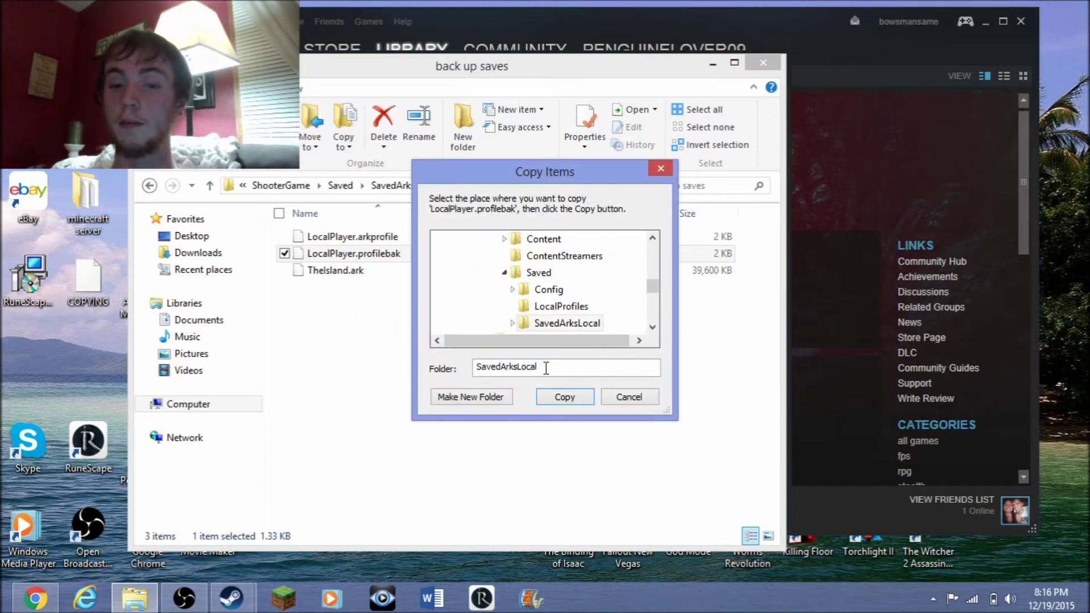
pyautogui.click(559, 388)
# Copy TheIsland.ark into SavedArksLocal and return to that folder.
pyautogui.click(397, 271)
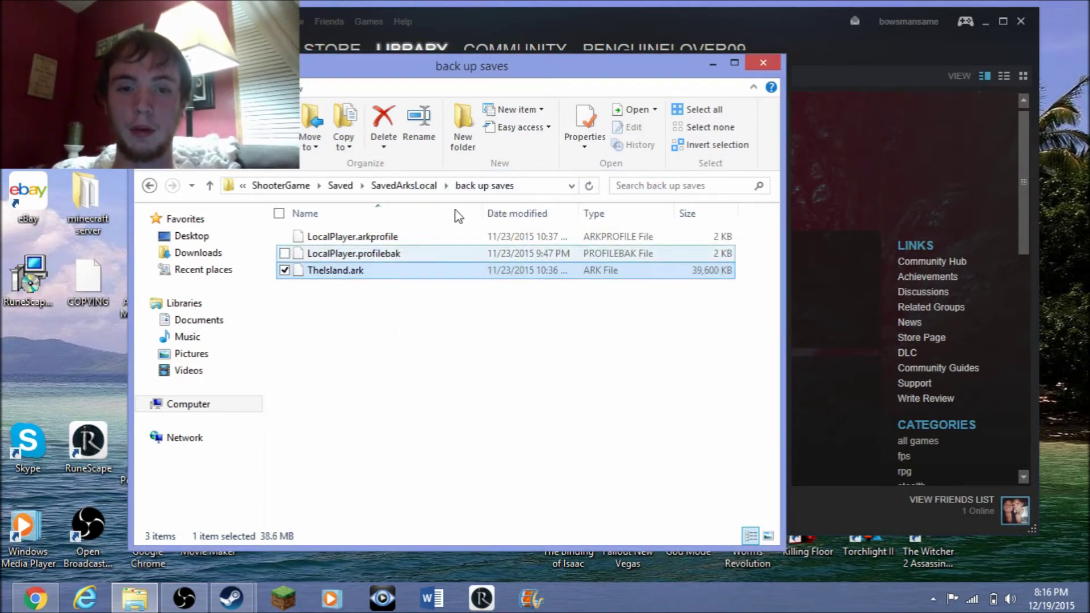
pyautogui.click(344, 152)
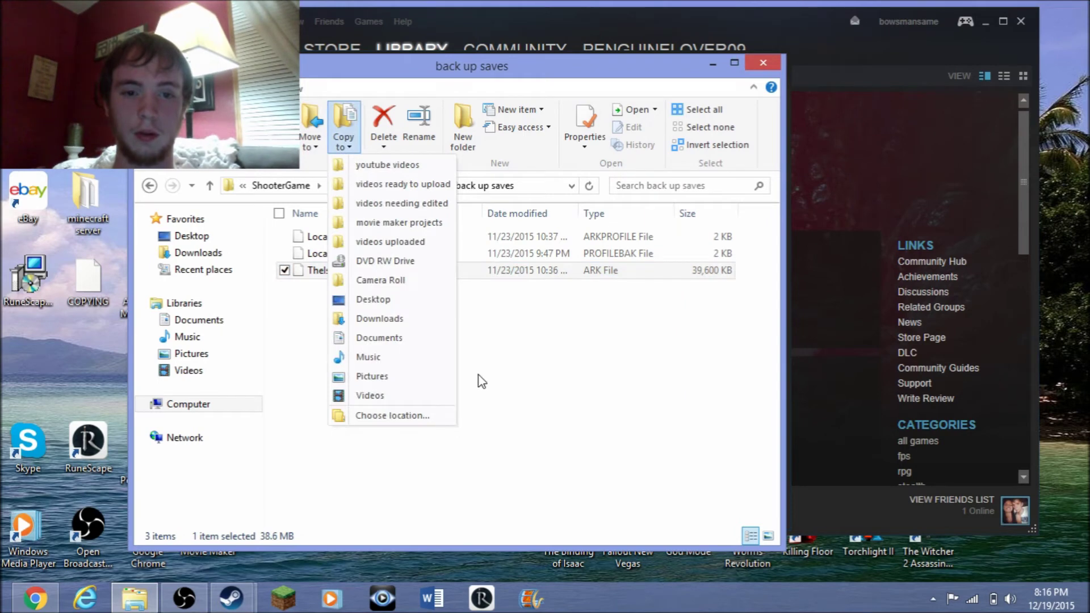
pyautogui.click(396, 414)
pyautogui.click(564, 397)
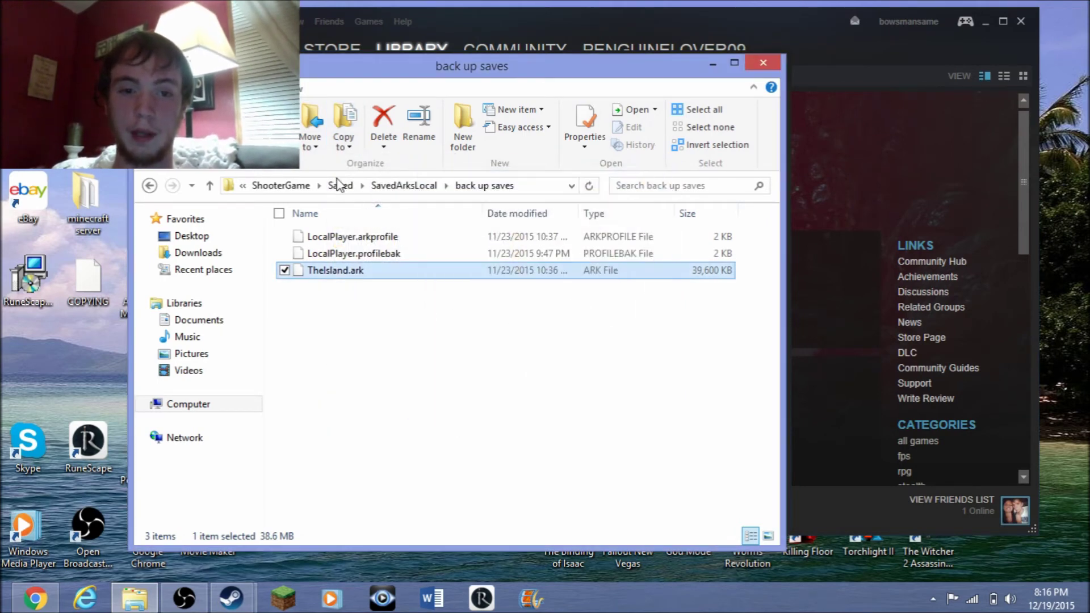
pyautogui.click(161, 186)
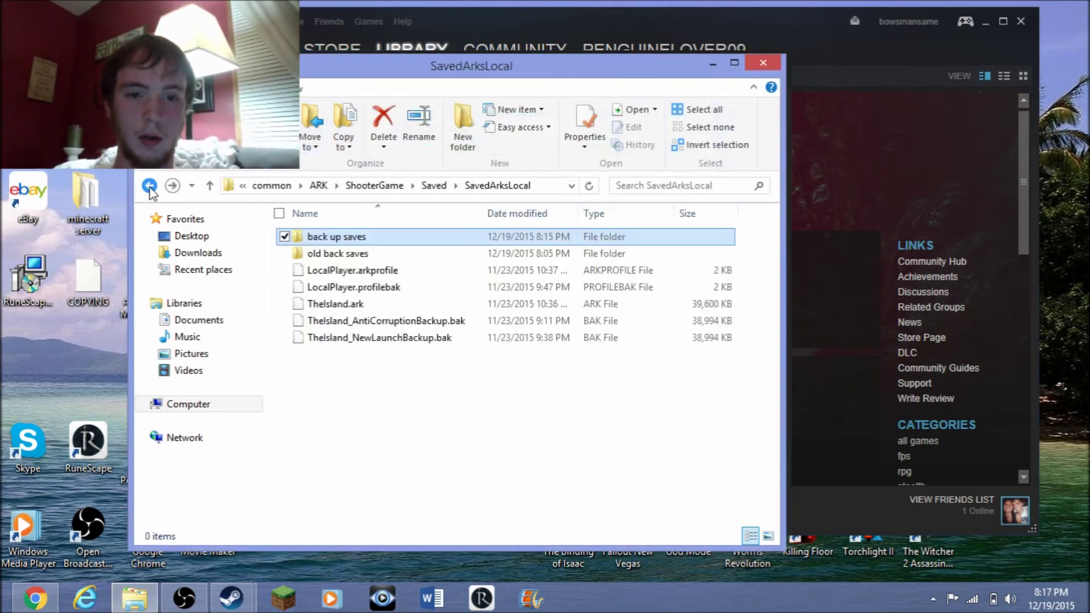
# Delete TheIsland.ark from SavedArksLocal.
pyautogui.rightClick(397, 311)
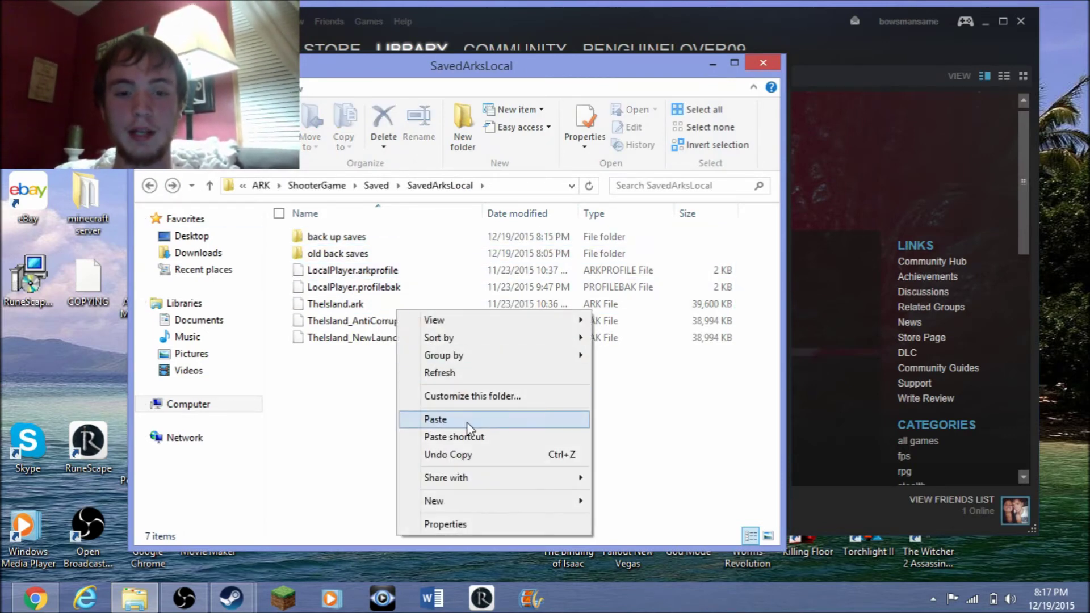
pyautogui.click(355, 385)
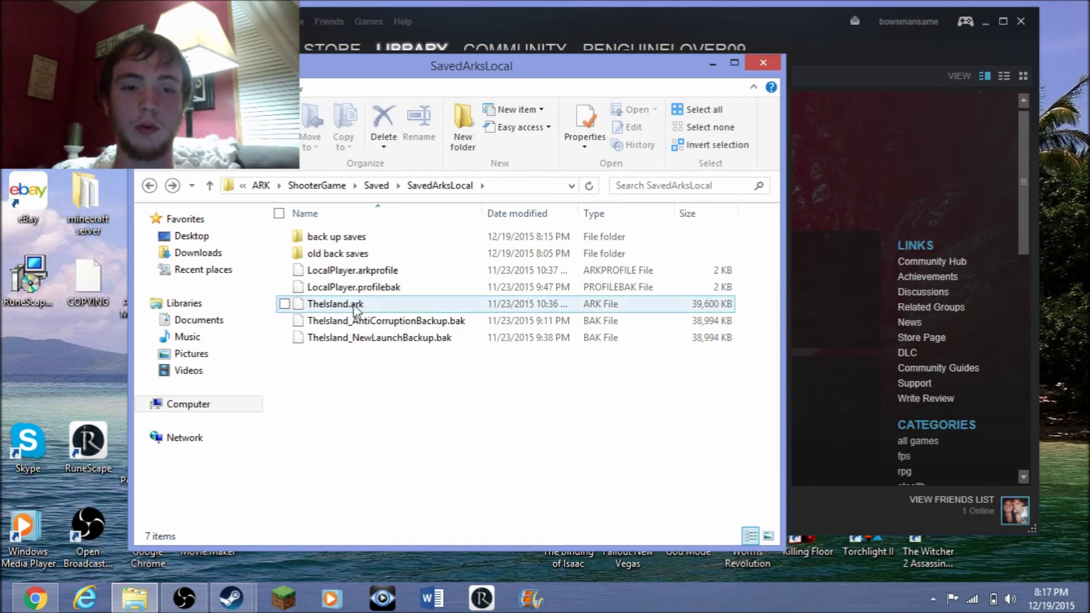
pyautogui.rightClick(356, 305)
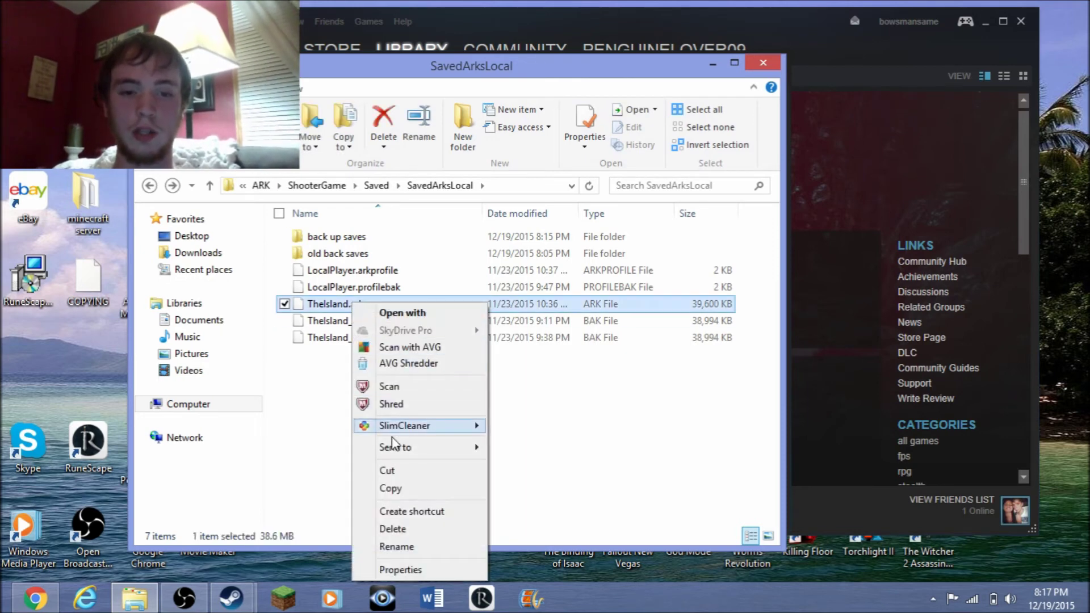
pyautogui.click(409, 529)
# Delete LocalPlayer.profilebak and LocalPlayer.arkprofile, then open 'back up saves'.
pyautogui.rightClick(348, 287)
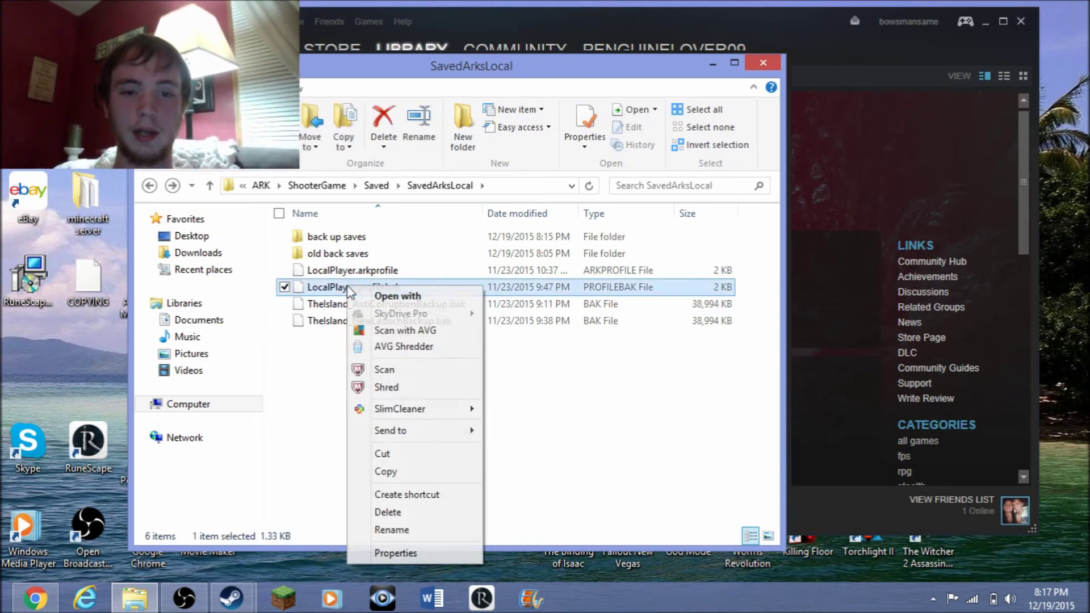
pyautogui.click(391, 511)
pyautogui.click(340, 269)
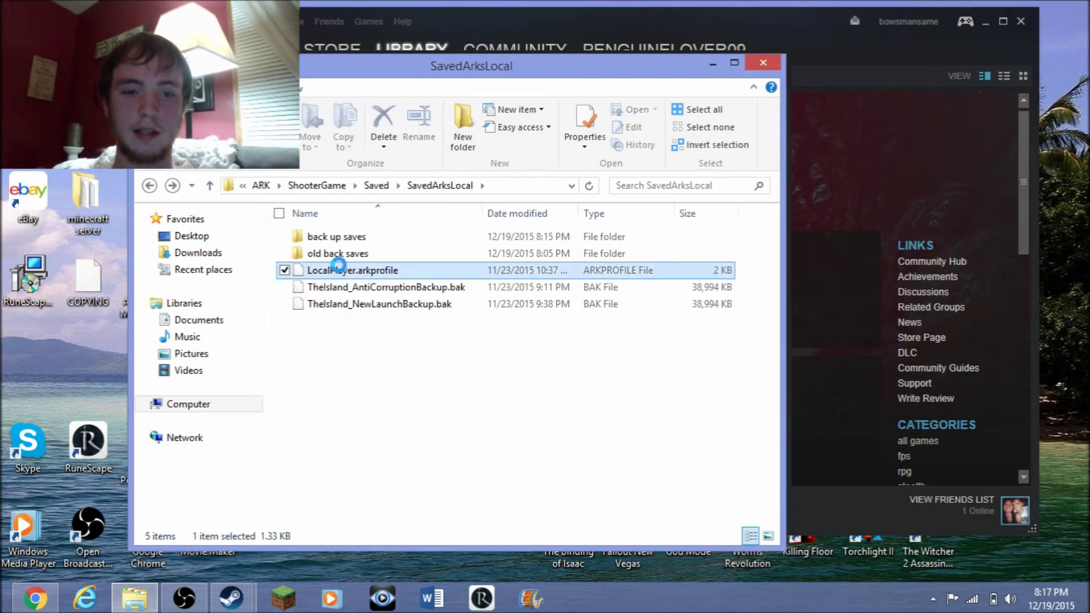
pyautogui.rightClick(340, 269)
pyautogui.click(393, 490)
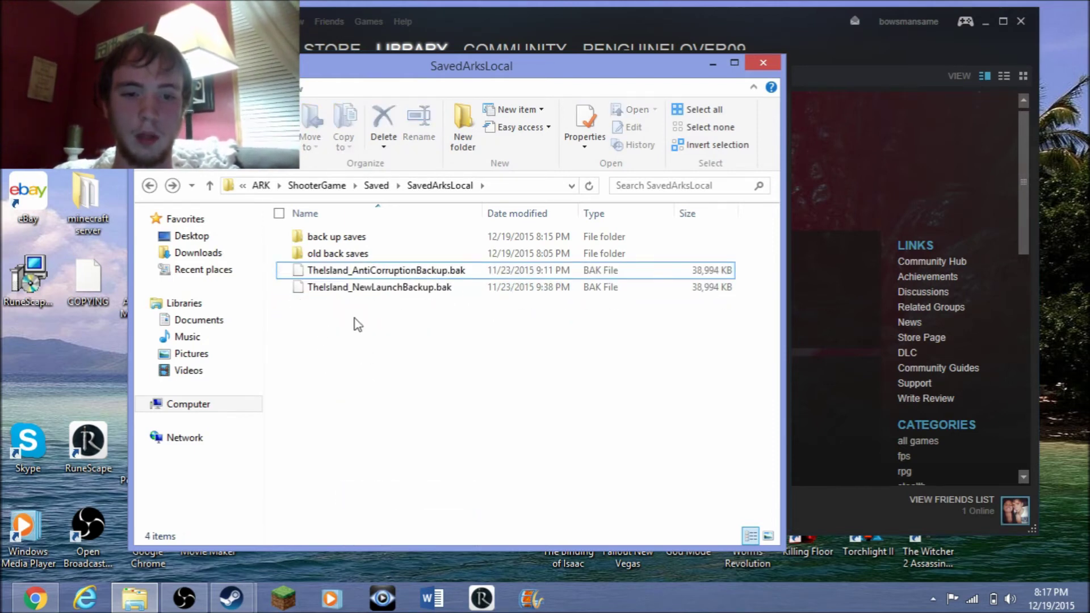
pyautogui.doubleClick(341, 244)
# Copy LocalPlayer.arkprofile from the backup folder into SavedArksLocal.
pyautogui.click(341, 244)
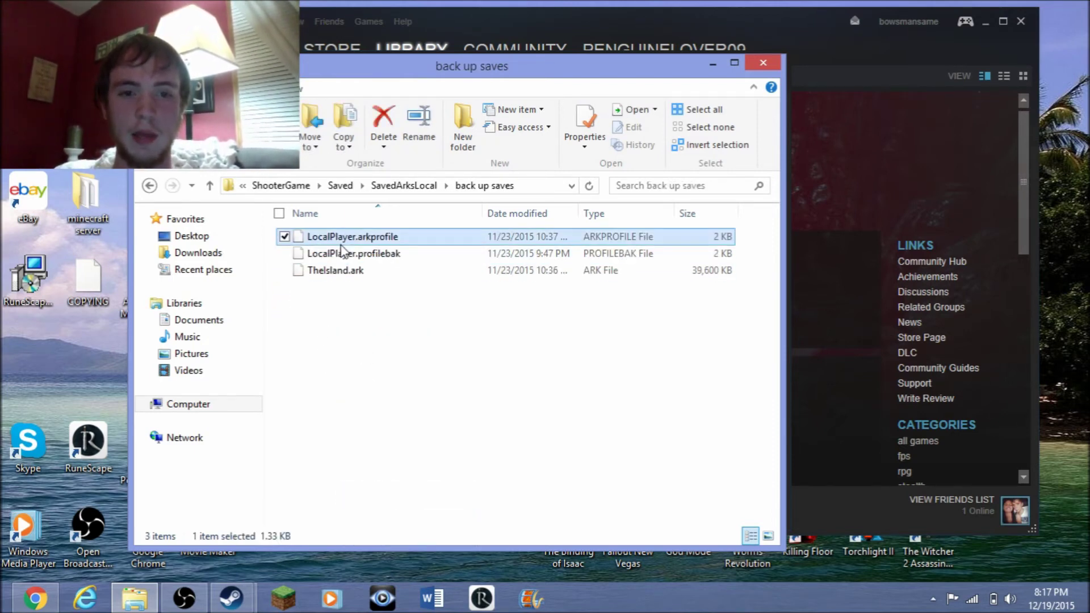
pyautogui.click(345, 141)
pyautogui.click(393, 416)
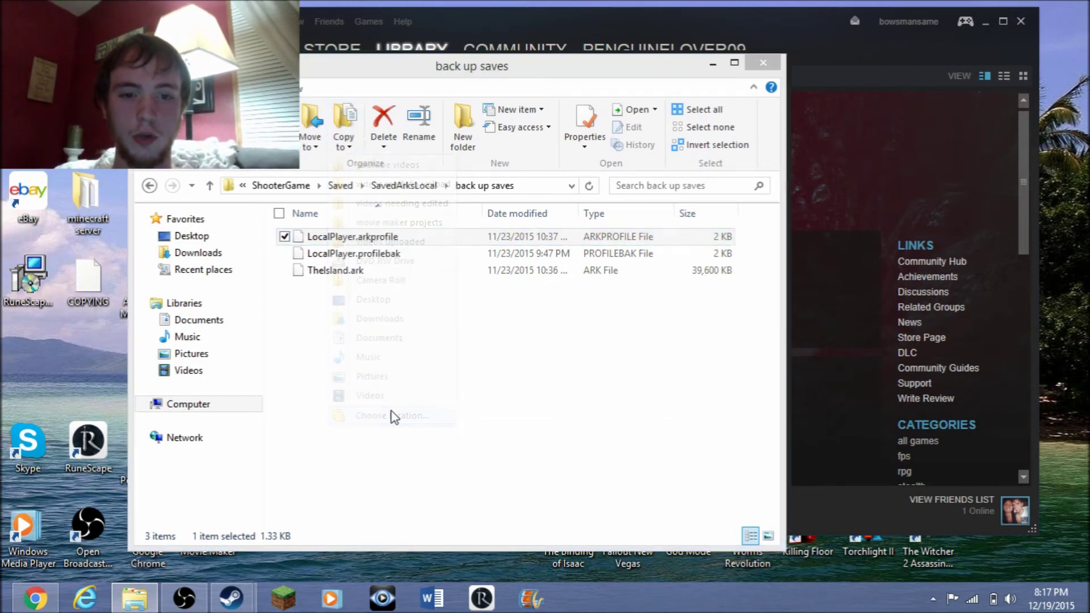
pyautogui.click(560, 400)
# Copy LocalPlayer.profilebak into SavedArksLocal.
pyautogui.rightClick(390, 256)
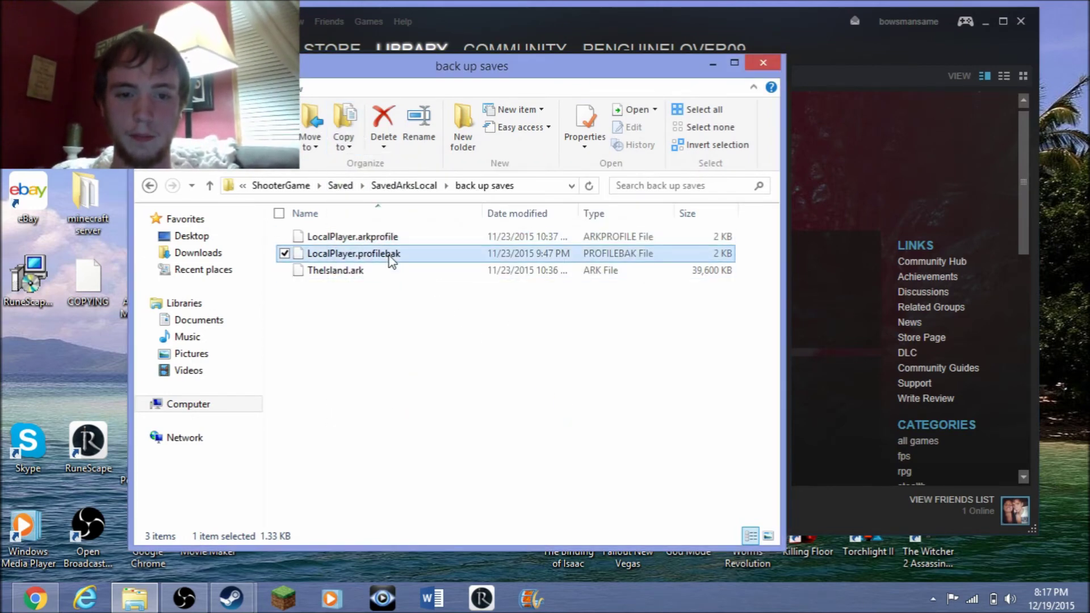
pyautogui.click(345, 143)
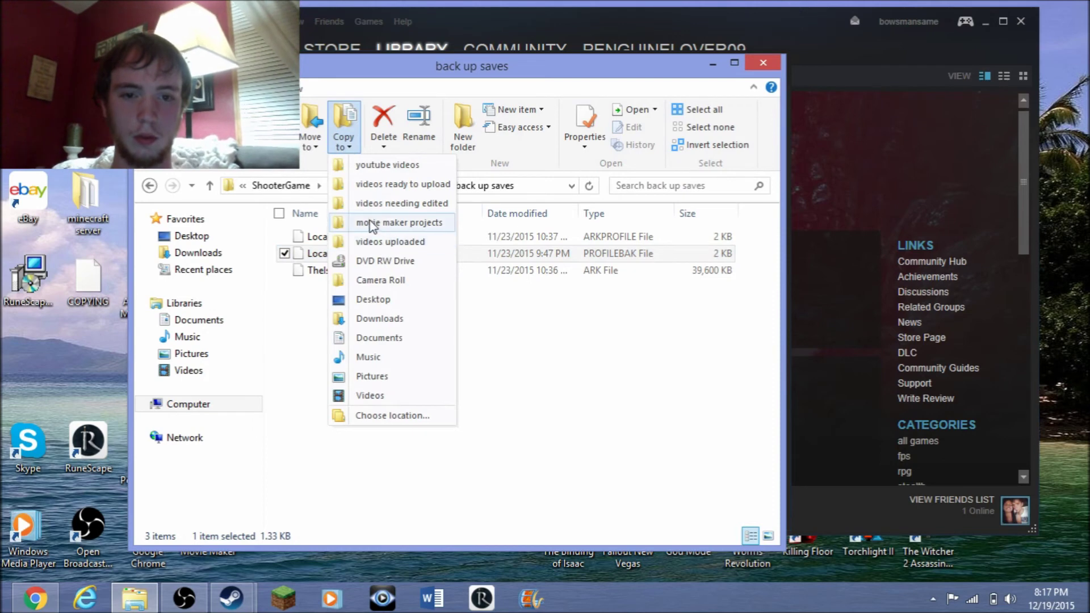
pyautogui.click(364, 414)
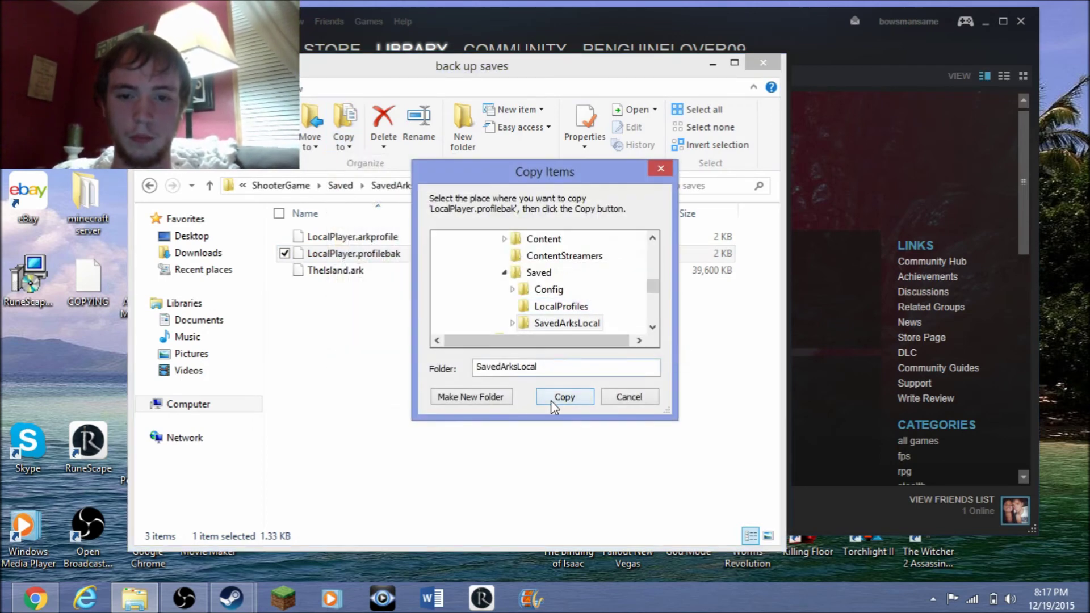
pyautogui.click(550, 400)
# Copy TheIsland.ark into SavedArksLocal and return to that folder.
pyautogui.click(366, 276)
pyautogui.click(348, 147)
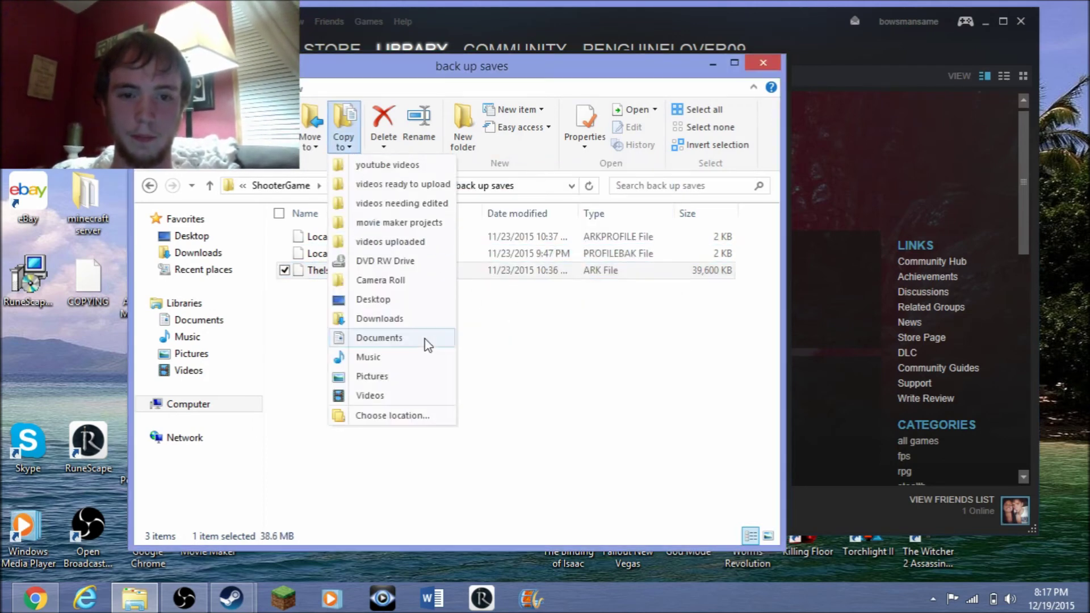
pyautogui.click(366, 483)
pyautogui.click(555, 397)
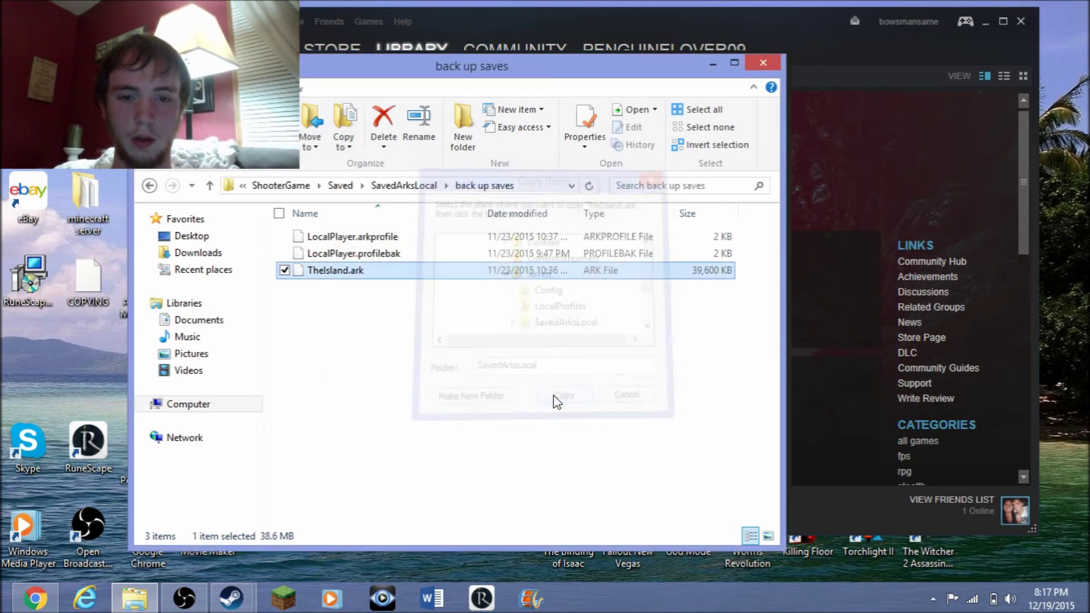
pyautogui.click(150, 186)
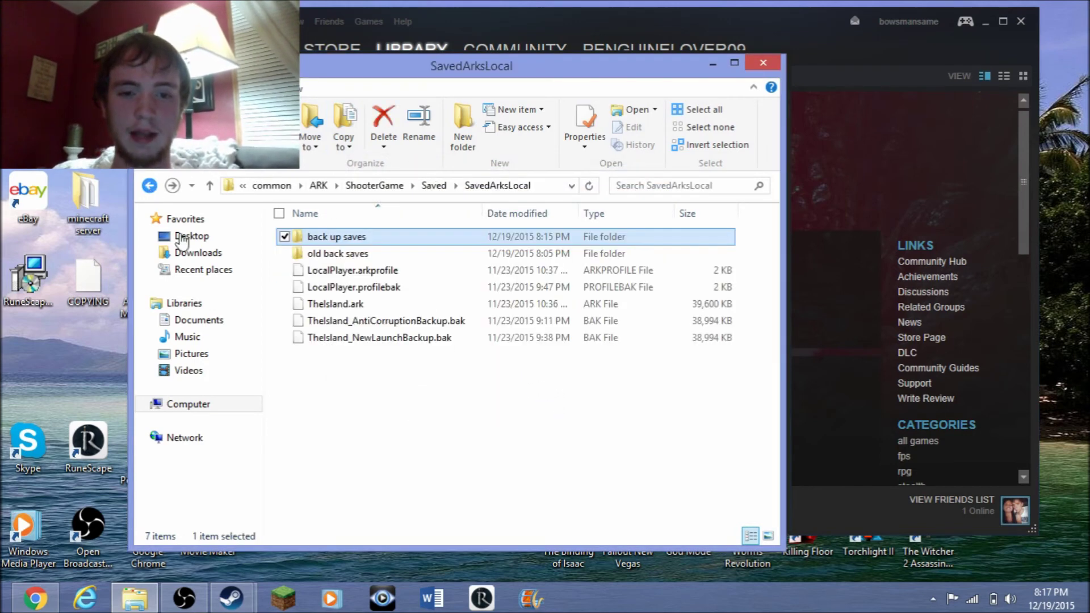